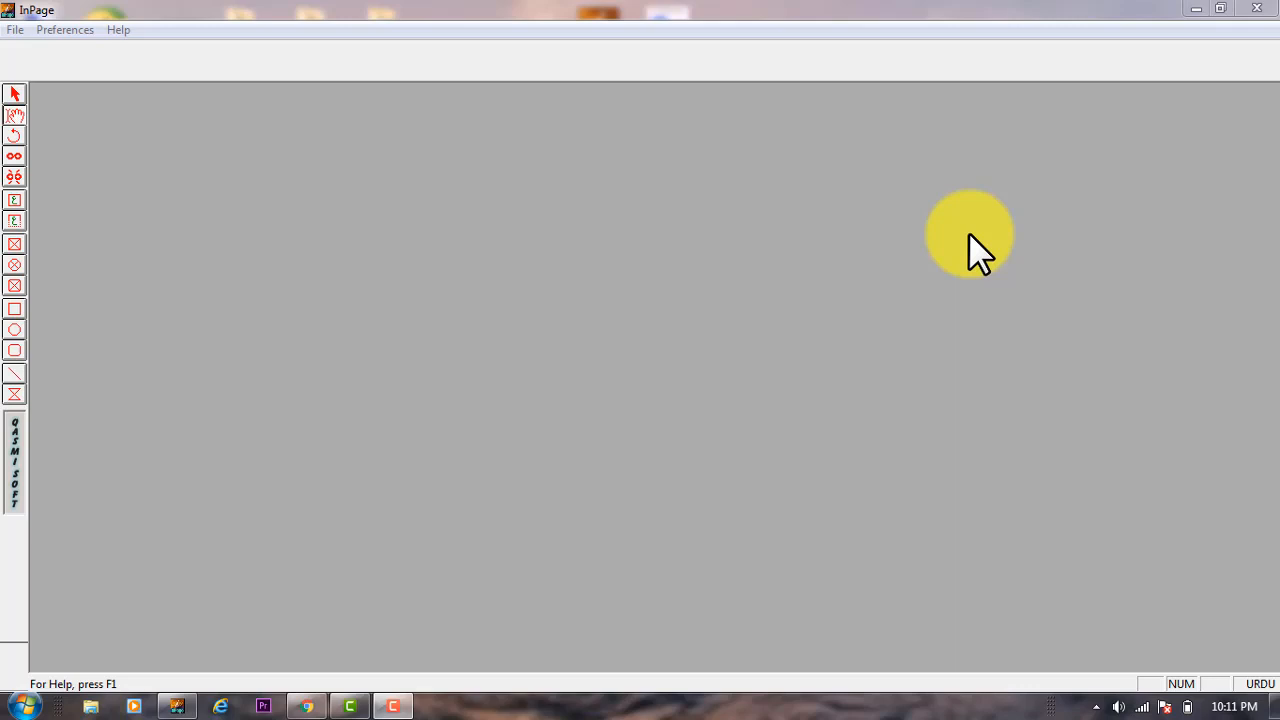
Step: Create a new single-page A4 portrait document with right-to-left direction and fit the page in the window
left_click(15, 29)
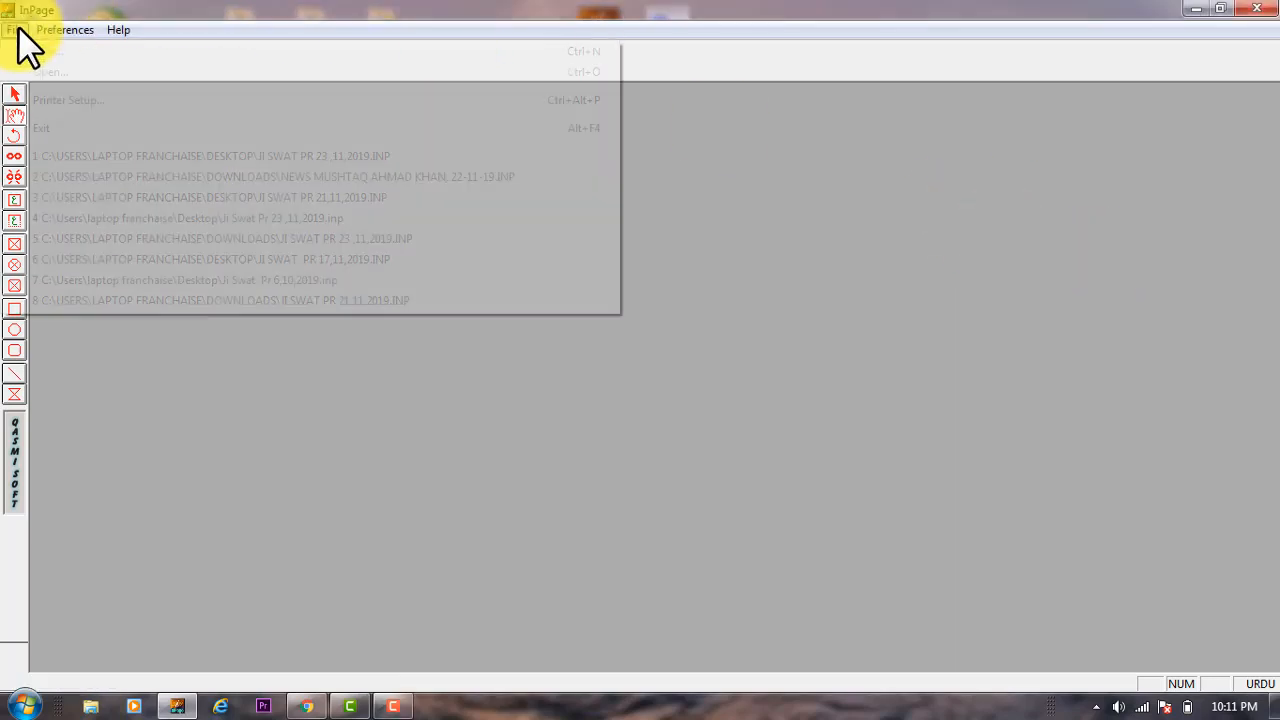
left_click(45, 53)
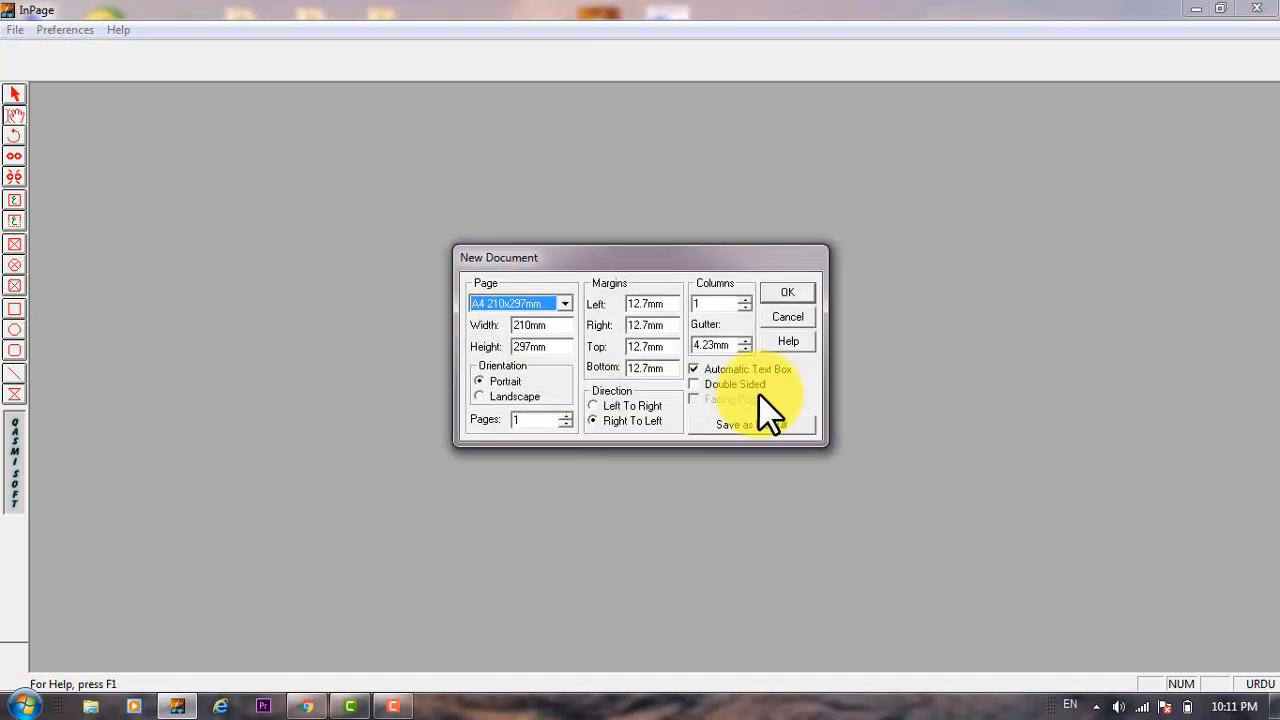
left_click(788, 293)
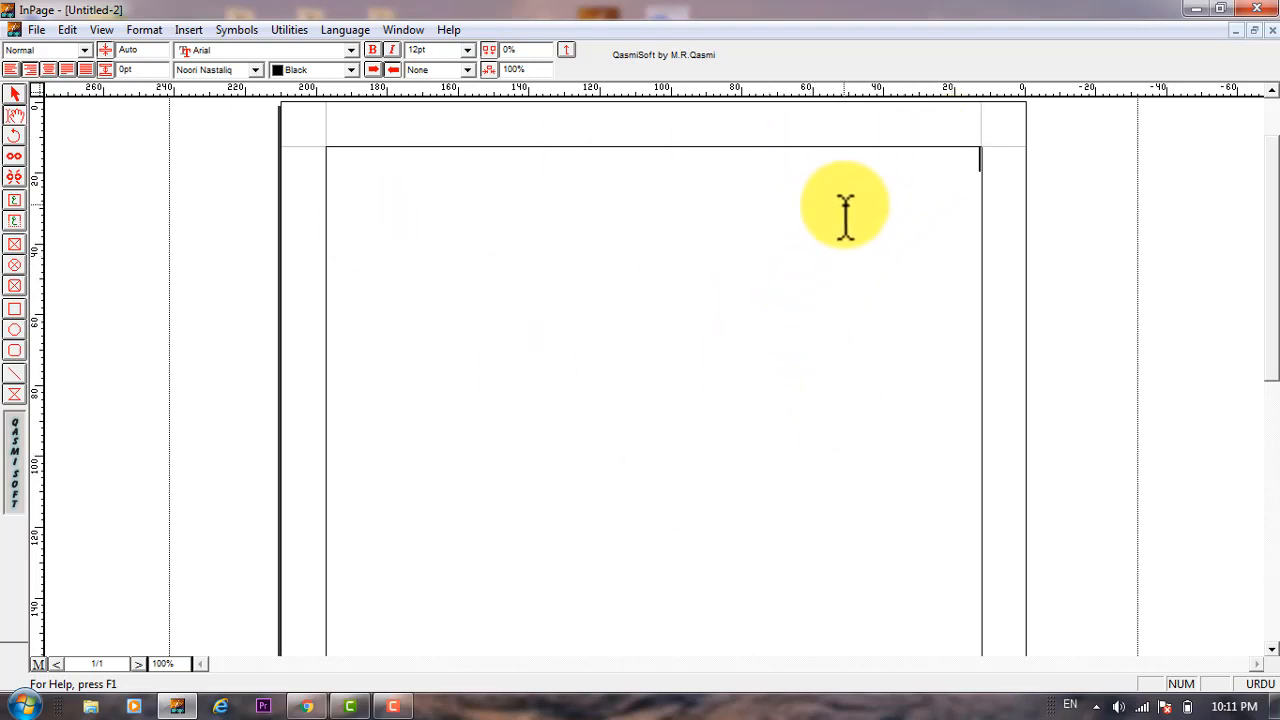
mouse_move(1270, 227)
left_mouse_down()
mouse_move(1263, 471)
mouse_move(1273, 229)
left_mouse_up()
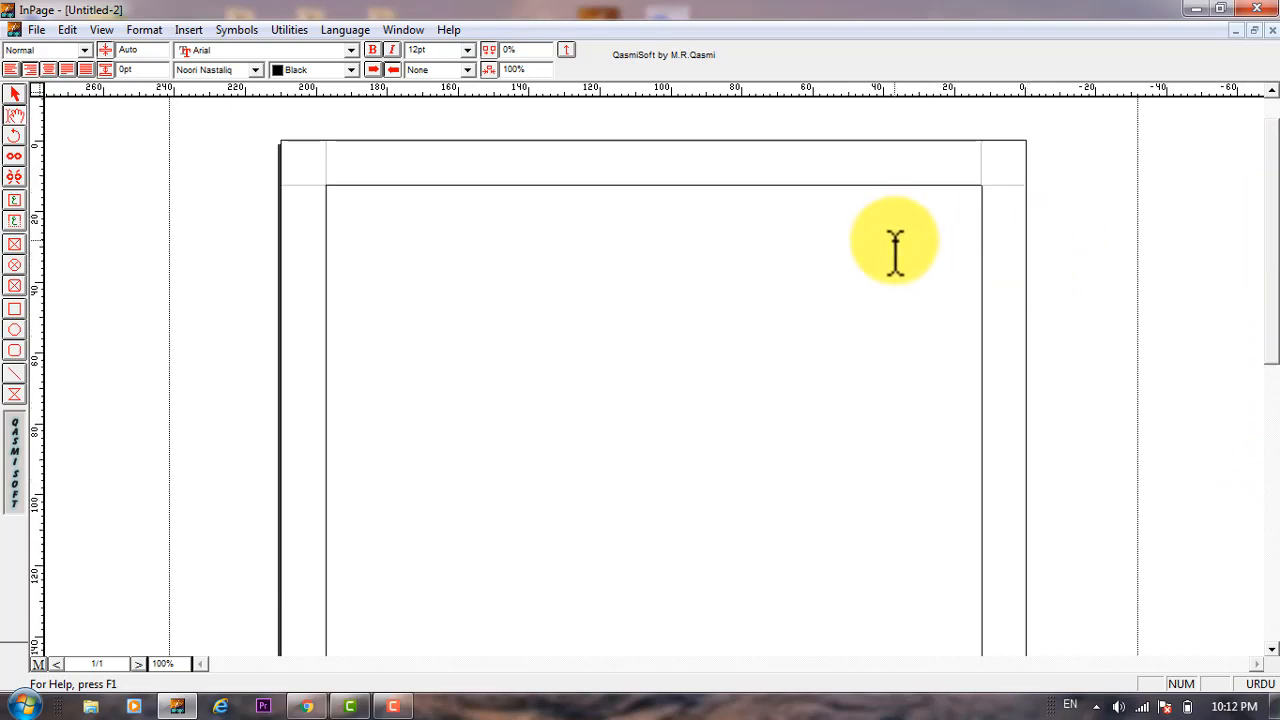
right_click(902, 218)
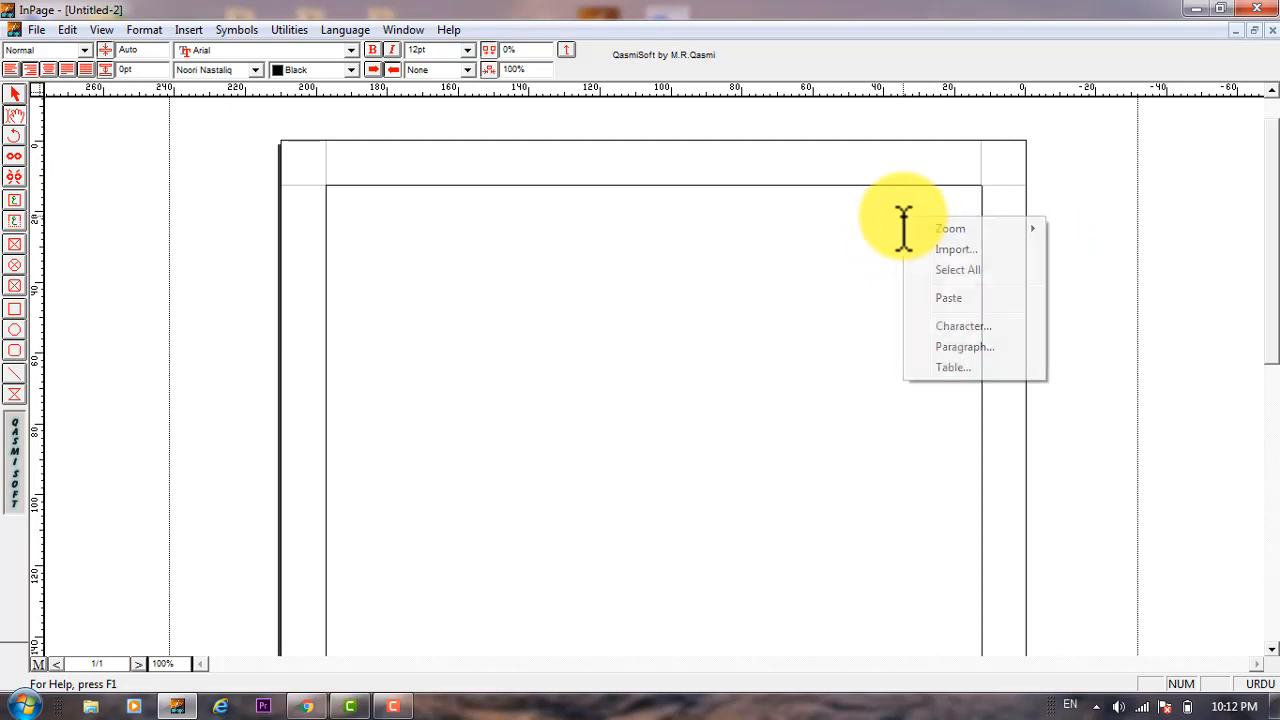
mouse_move(931, 221)
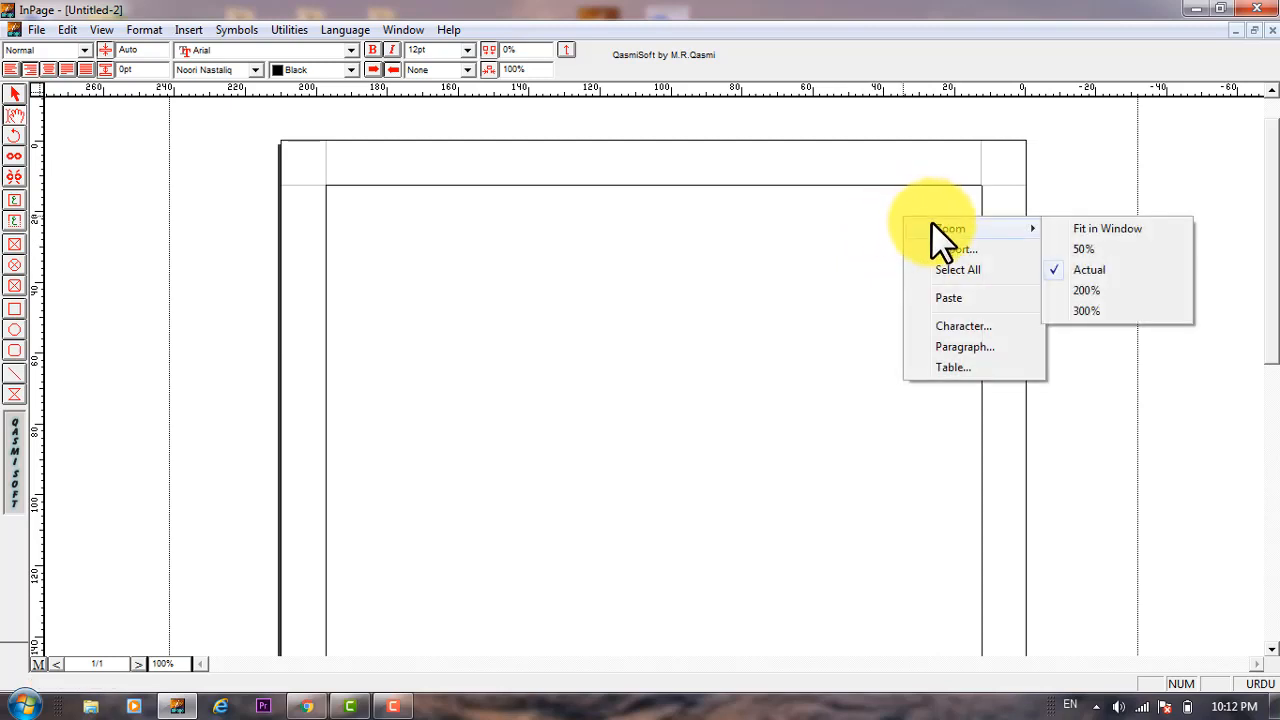
left_click(1109, 227)
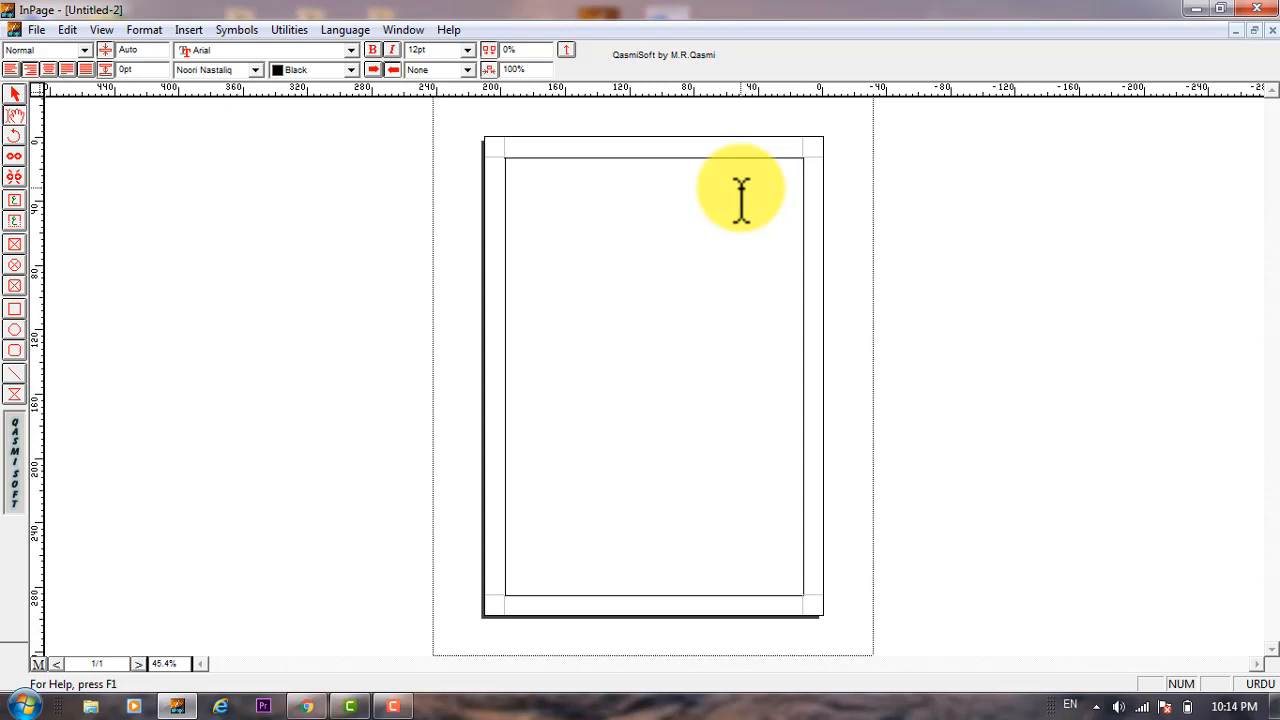
Step: Compare the property options offered for the page's text box in object-selection mode and in text-editing mode
left_click(12, 92)
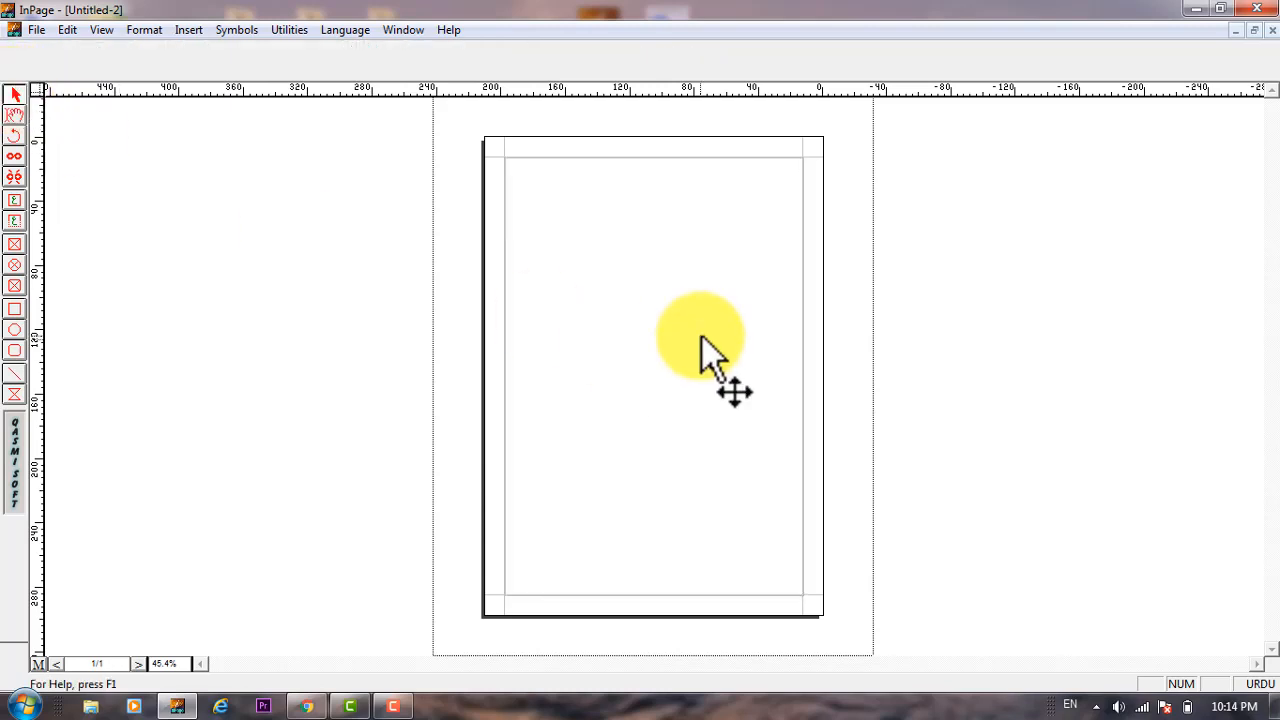
left_click(684, 300)
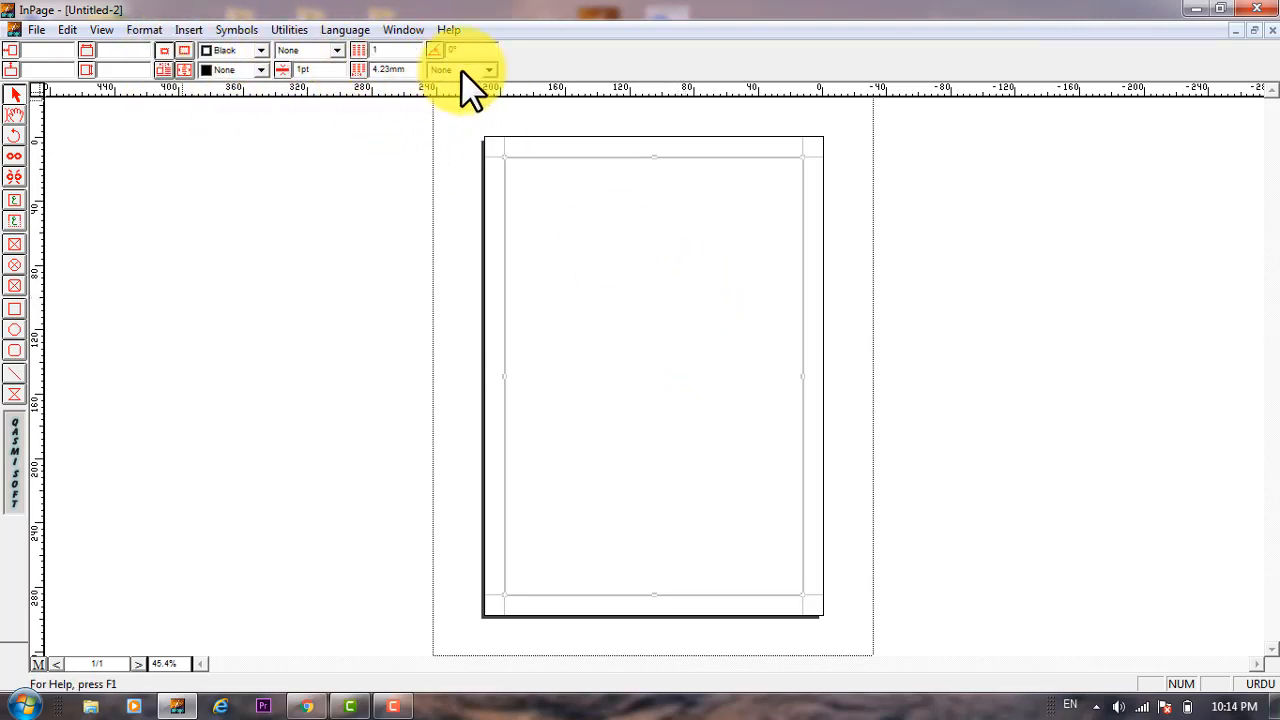
left_click(16, 113)
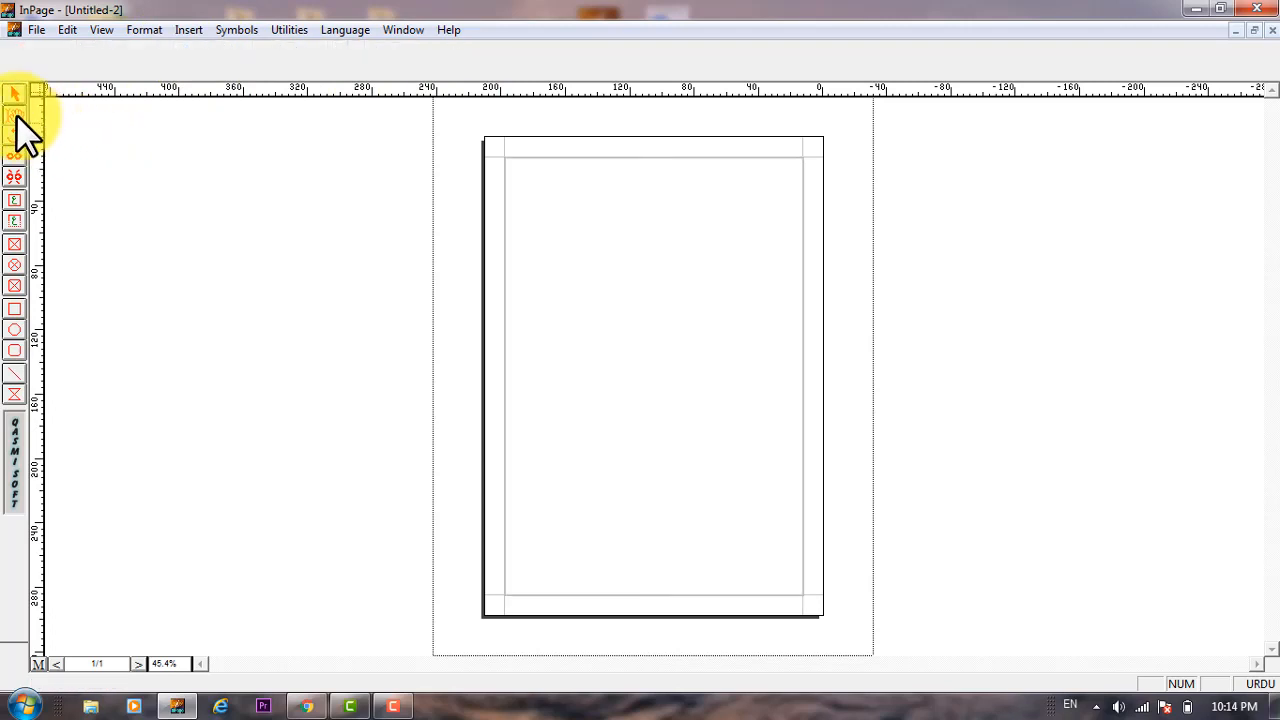
left_click(695, 192)
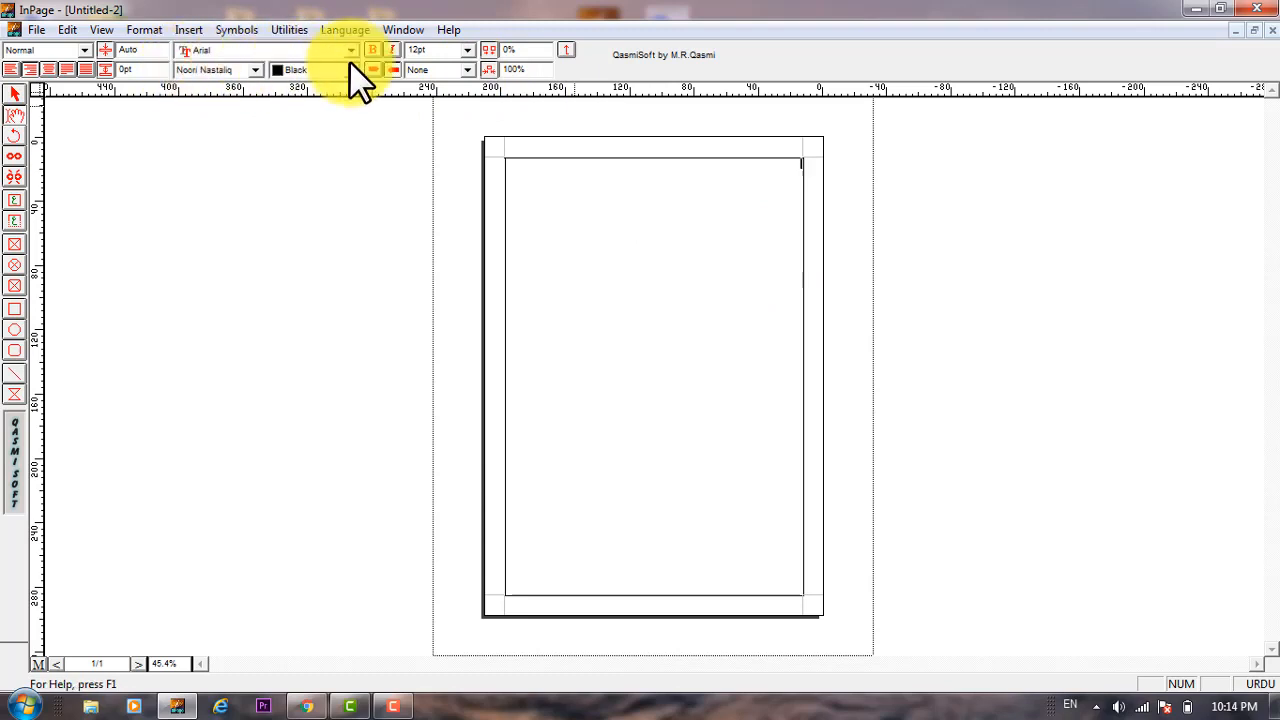
left_click(662, 290)
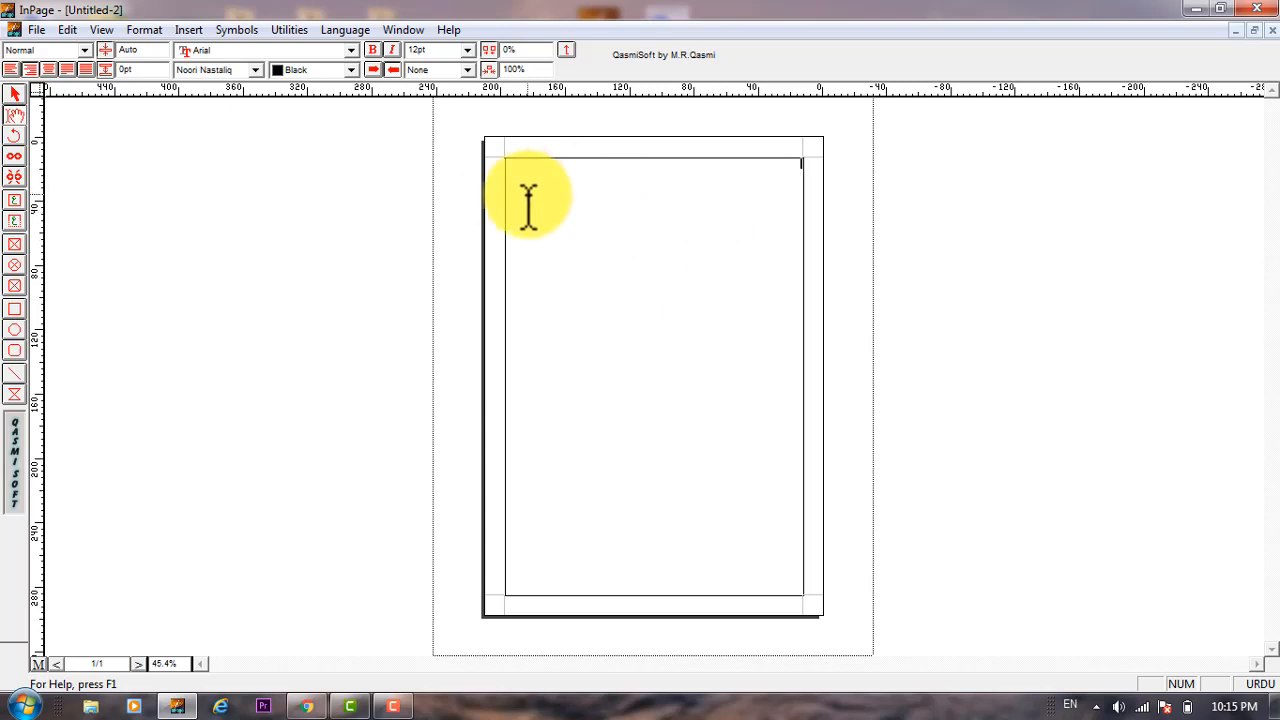
Step: Select the page's text box and give it a diamond-dotted border with a width of 11 pt
left_click(12, 90)
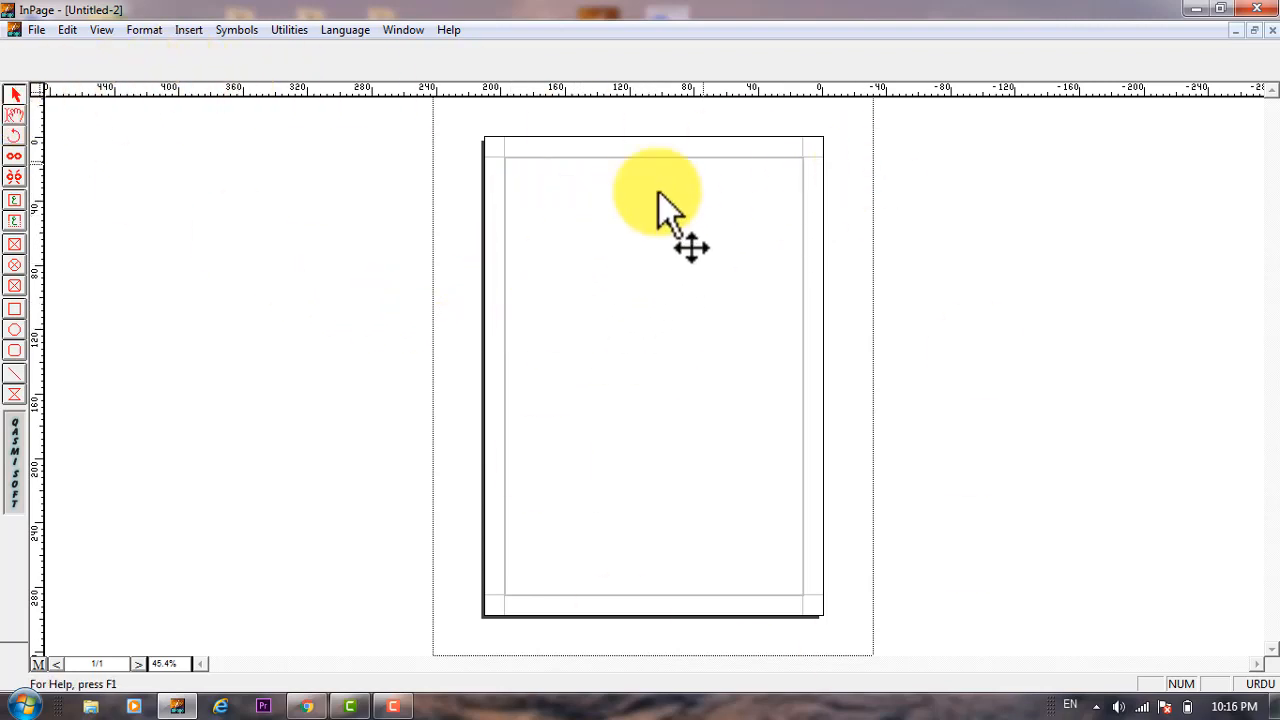
left_click(697, 235)
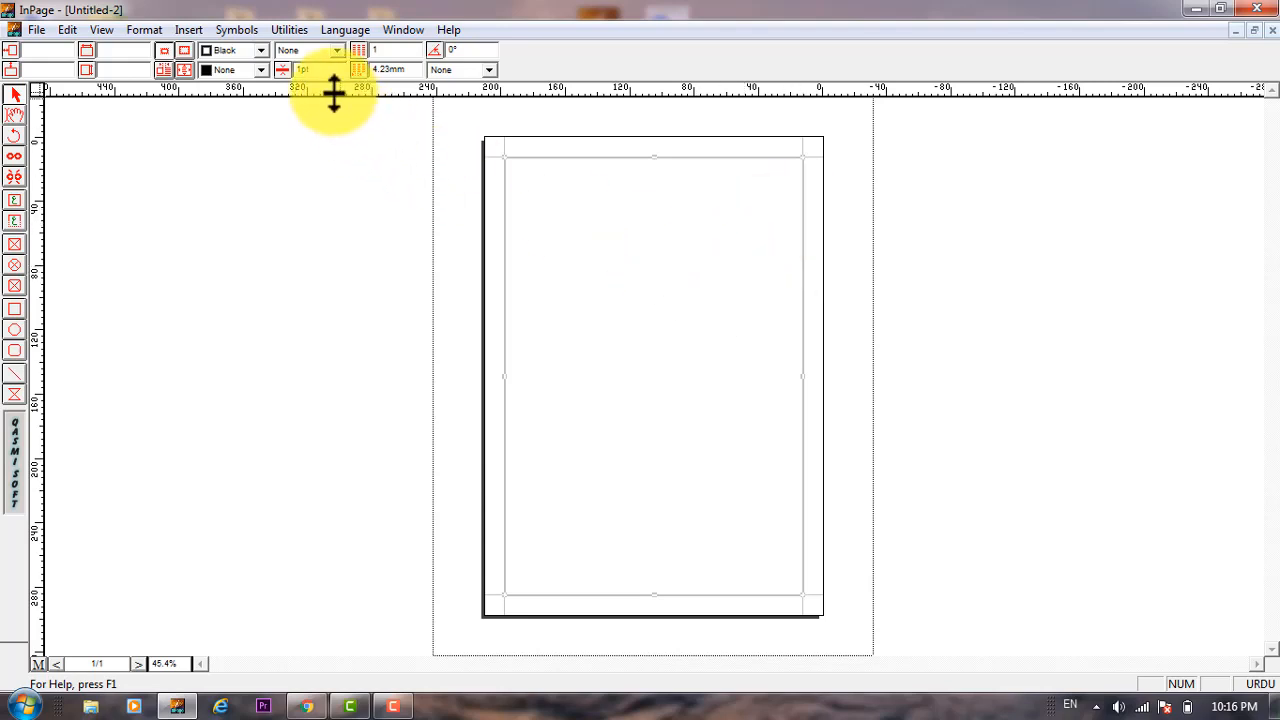
left_click(337, 52)
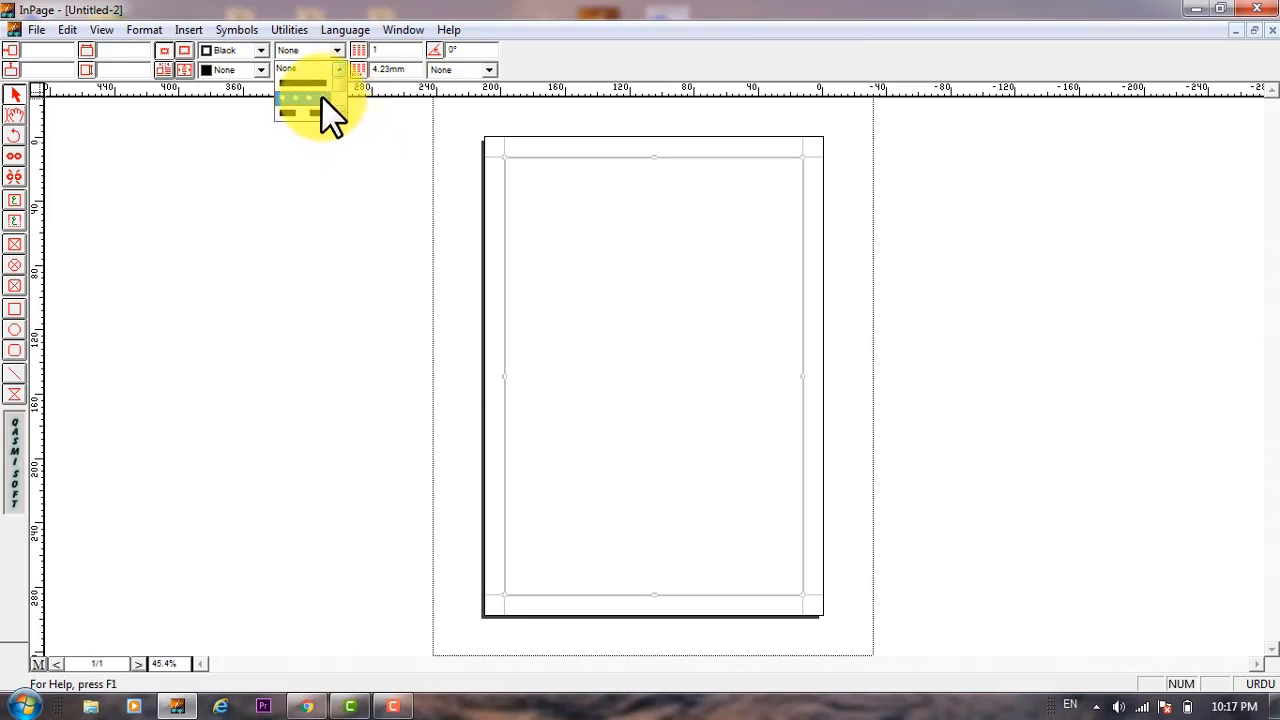
left_click(321, 96)
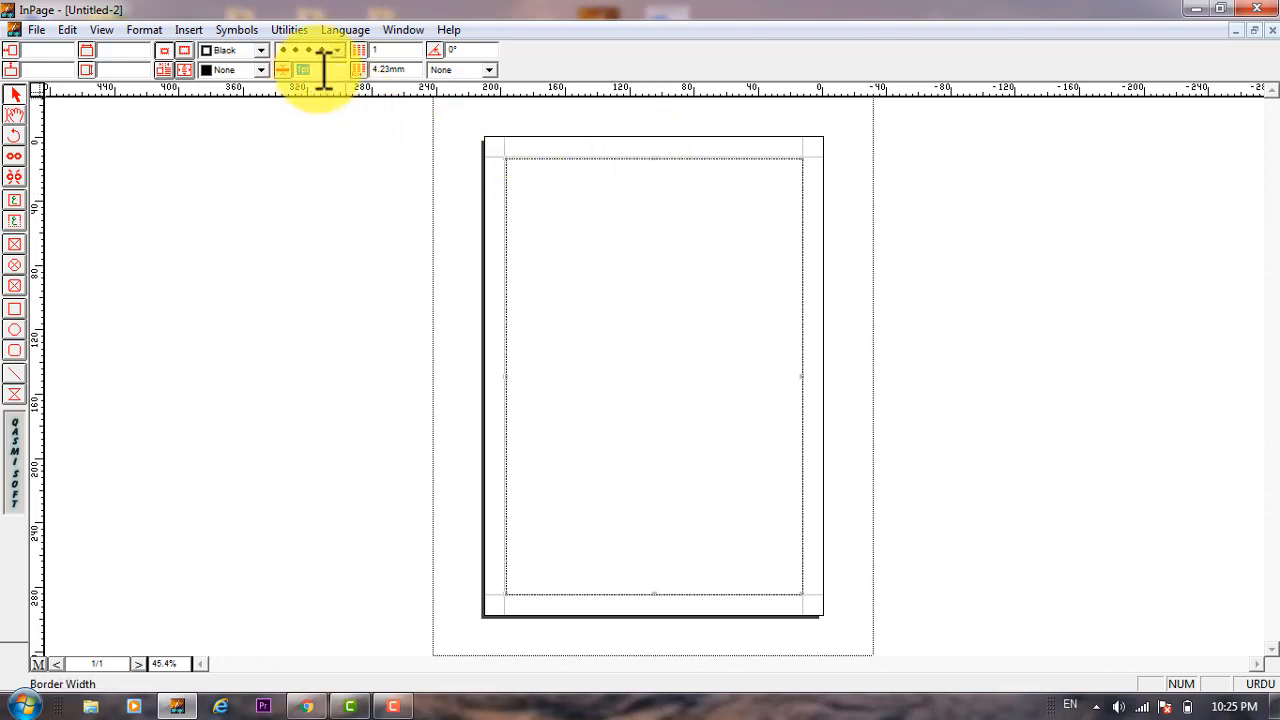
type("11")
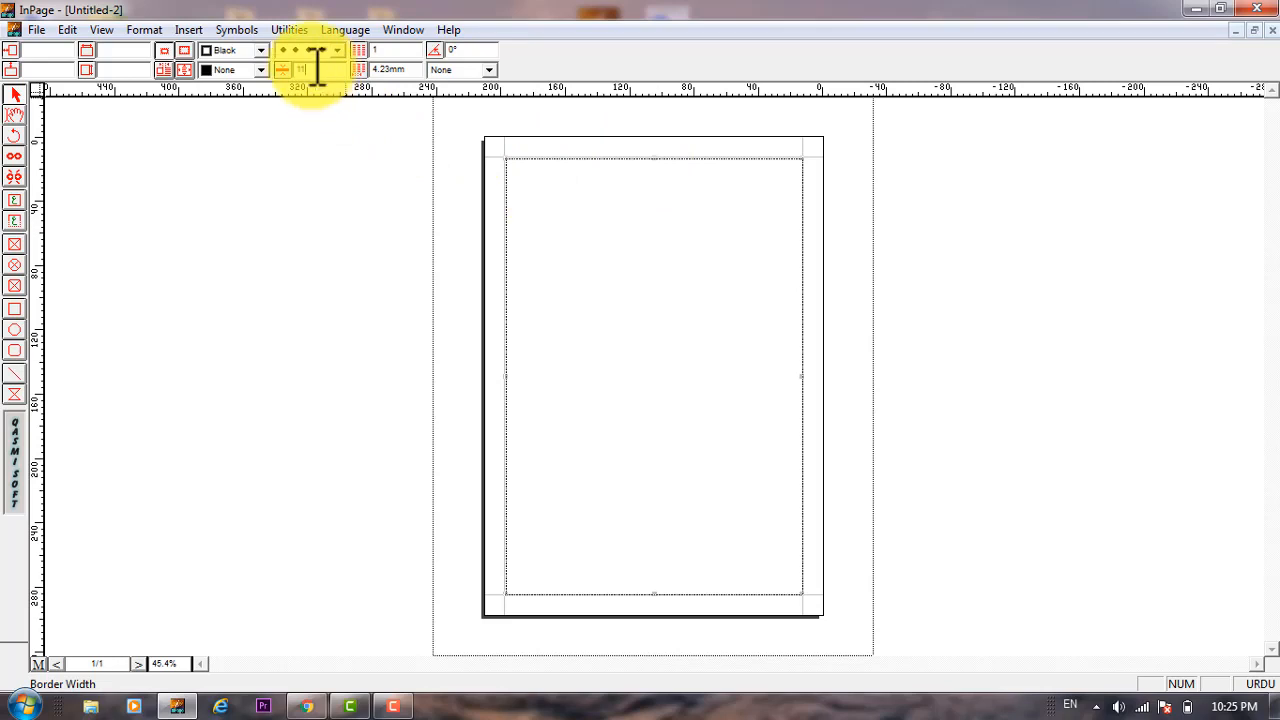
key("Return")
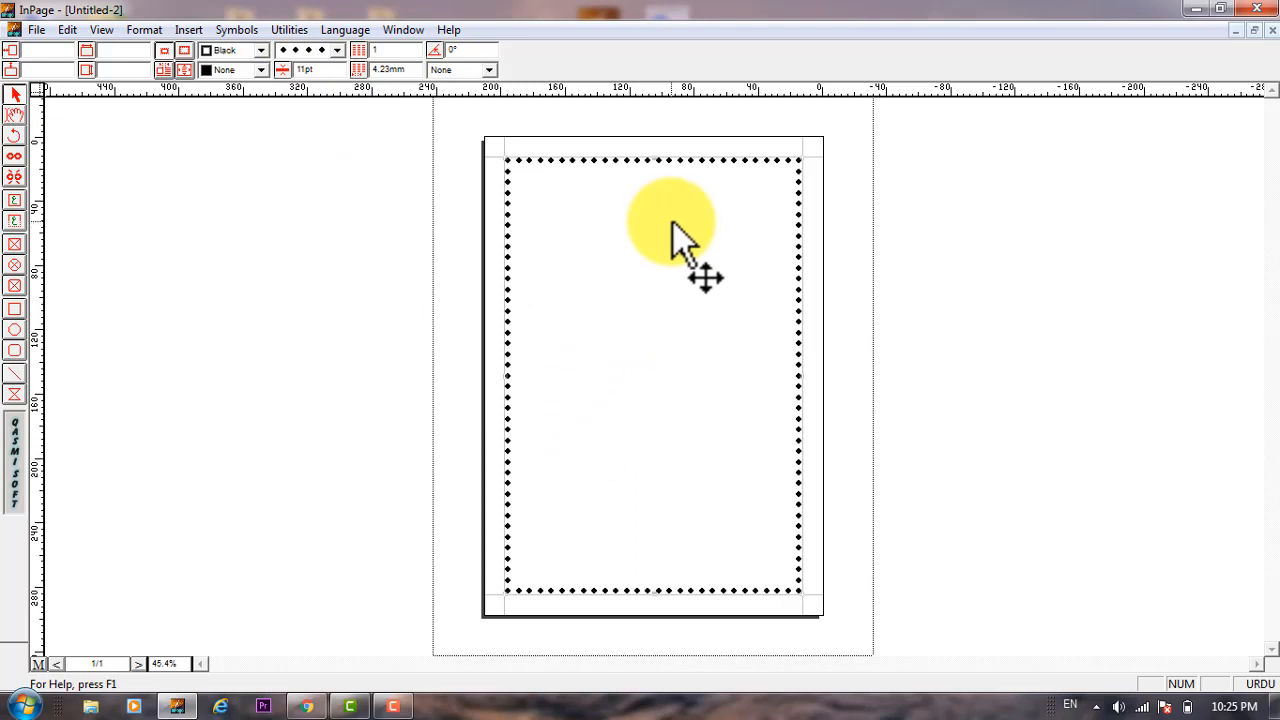
Step: Try the dashed, double-line and dash-and-diamond border patterns on the page's text box
left_click(338, 49)
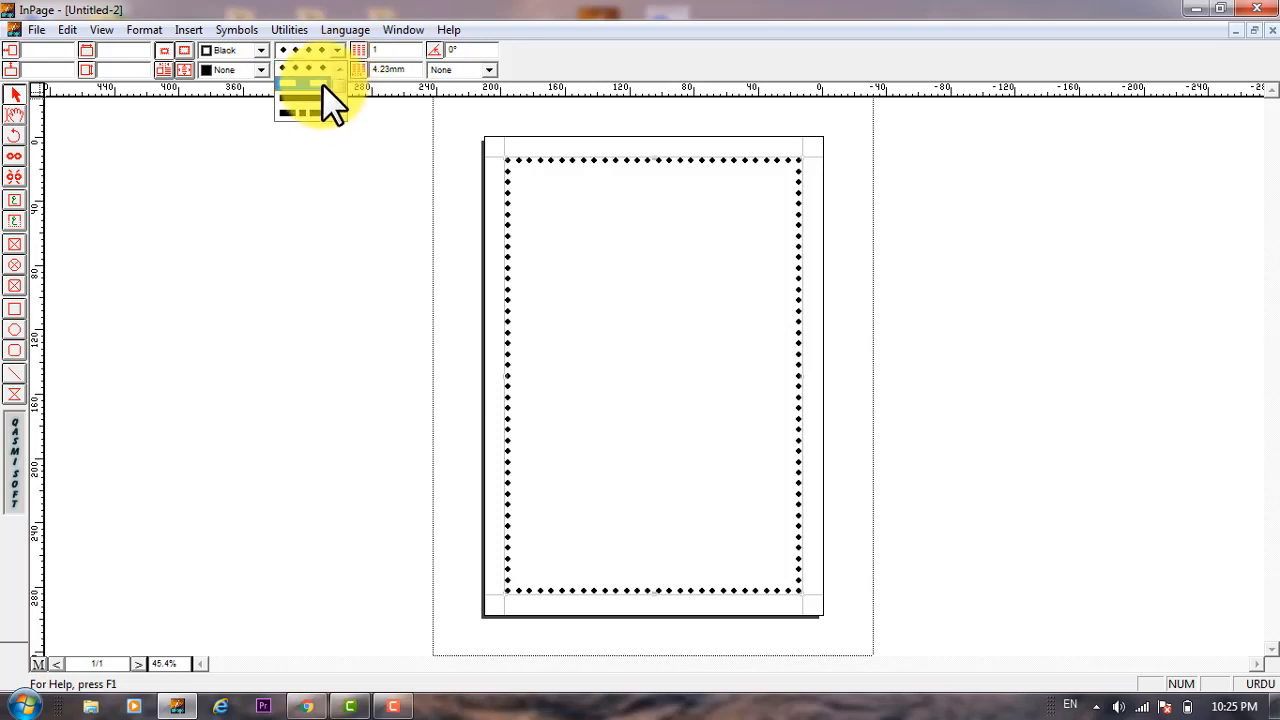
left_click(322, 84)
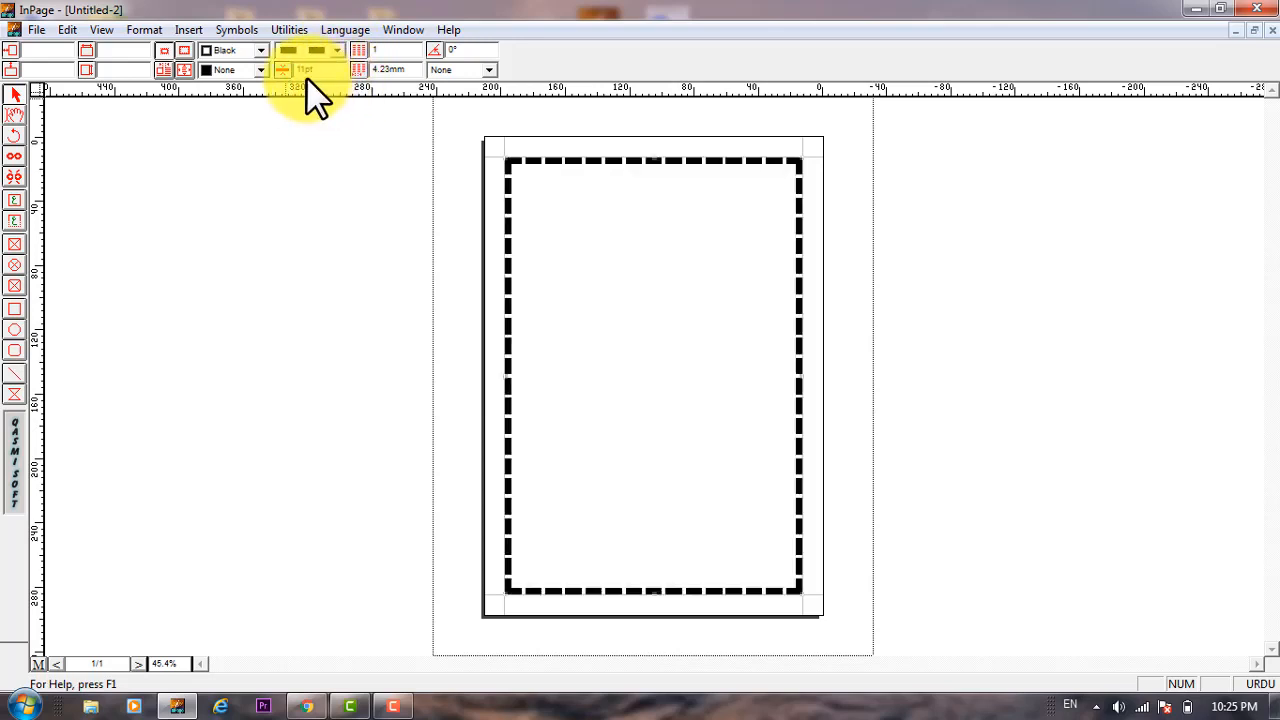
left_click(335, 53)
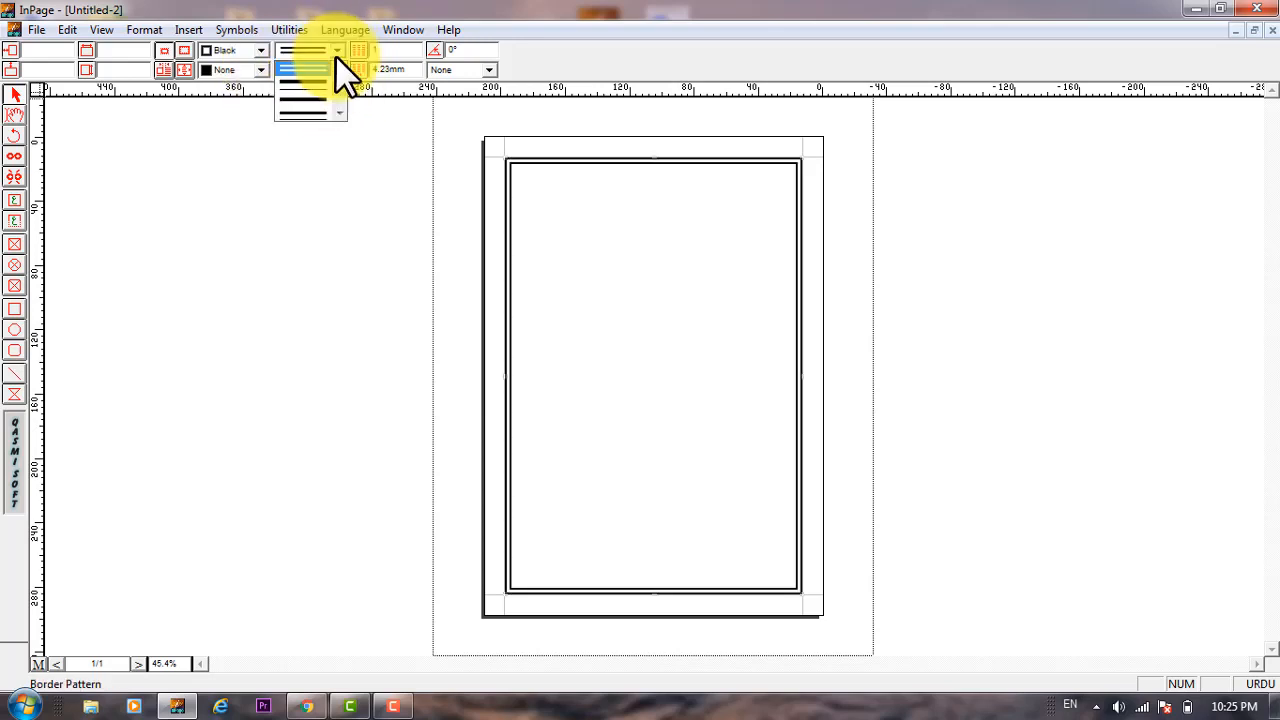
left_click(340, 109)
left_click(340, 109)
left_click(340, 109)
left_click(340, 109)
left_click(320, 108)
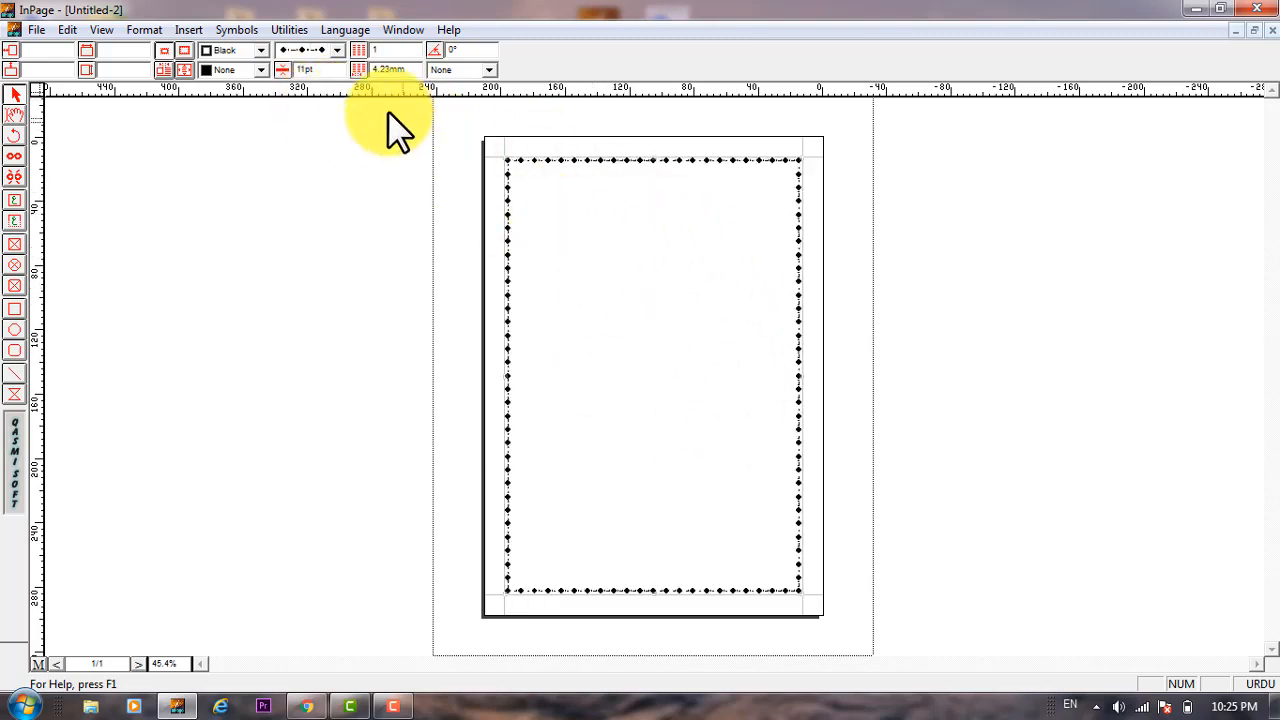
Step: Try the long-diamond, upward-chevron, downward-chevron and small solid-shape border patterns on the text box
left_click(343, 55)
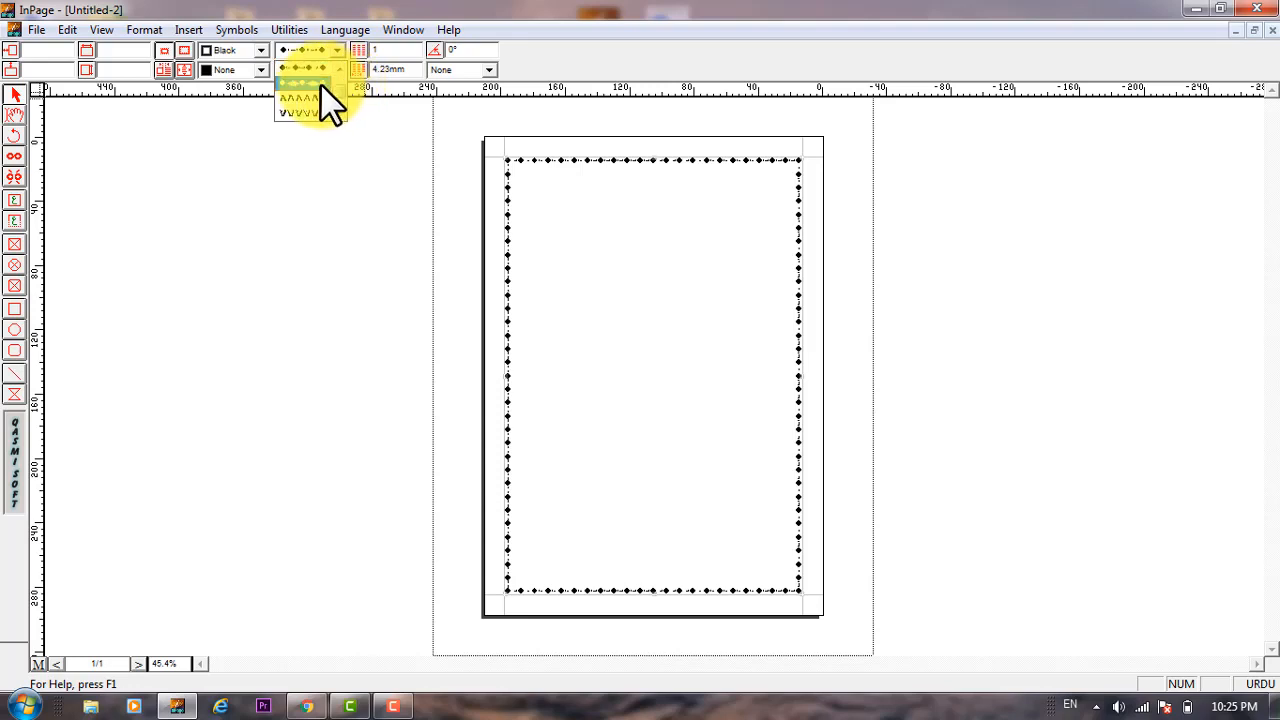
left_click(320, 83)
left_click(342, 54)
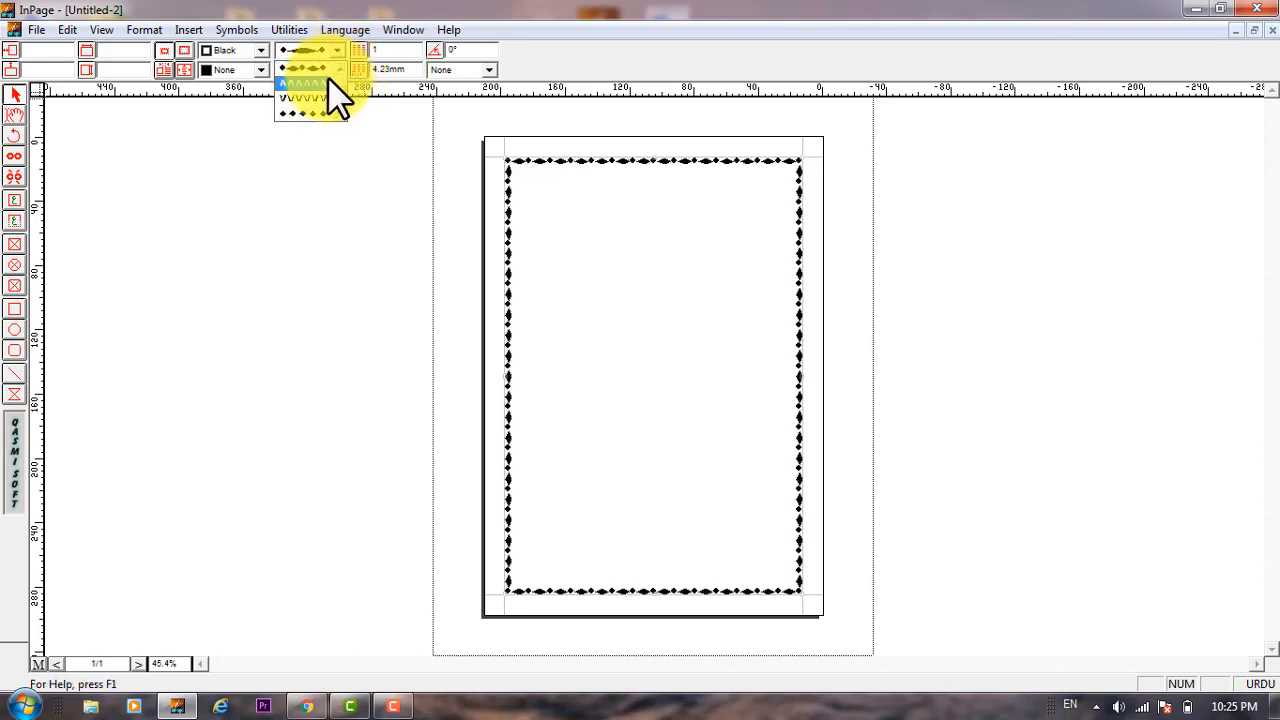
left_click(321, 85)
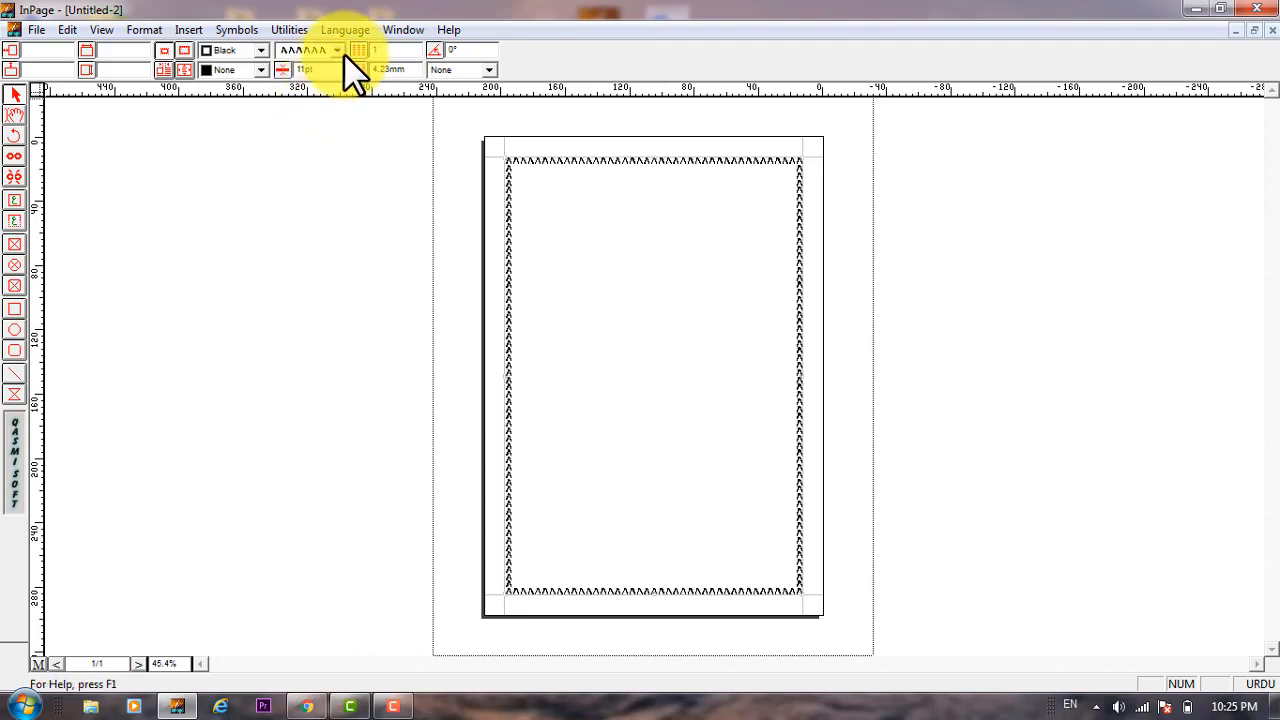
left_click(342, 51)
left_click(314, 85)
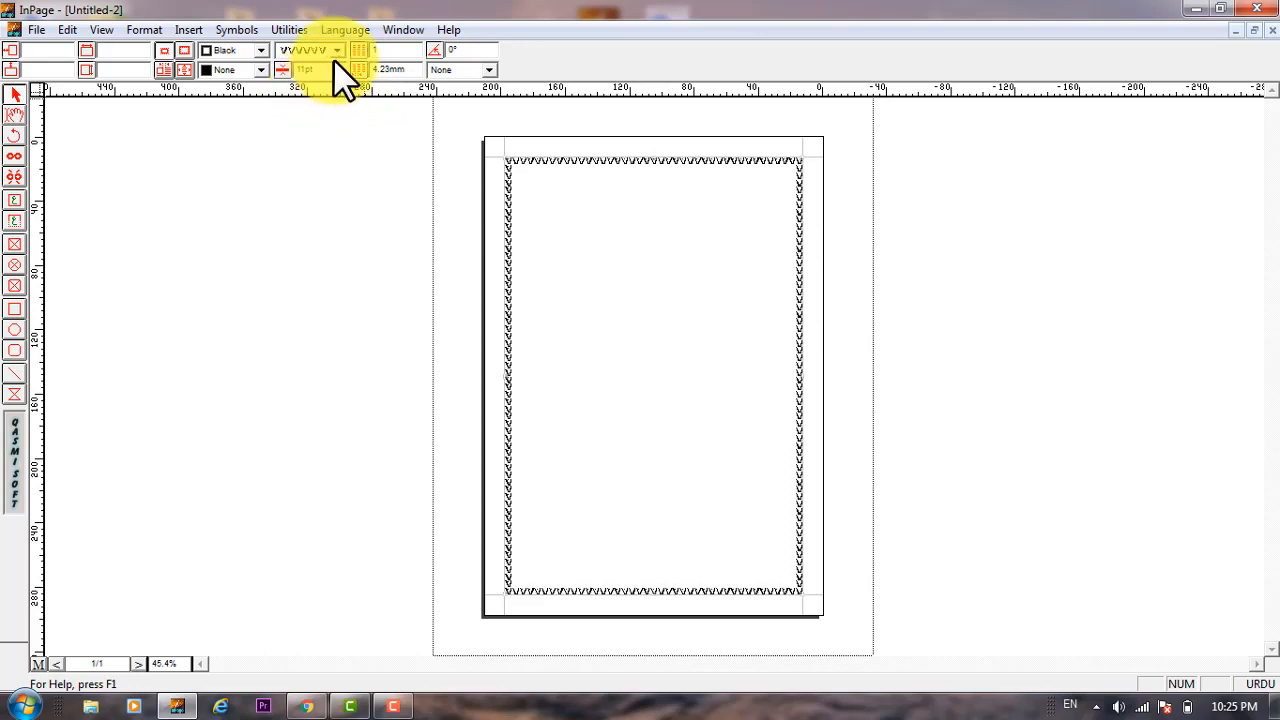
left_click(336, 50)
left_click(328, 98)
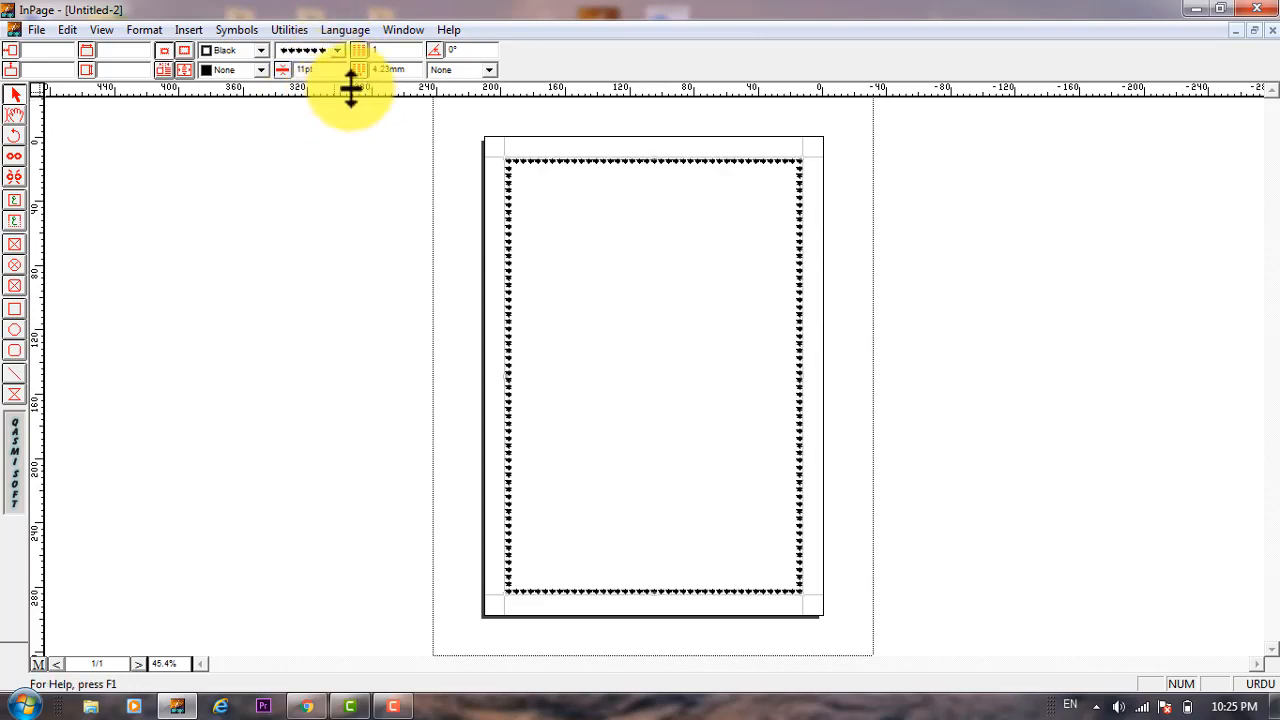
Step: Try the opposing-triangles border pattern and the sparse small-tick border pattern on the text box
left_click(341, 50)
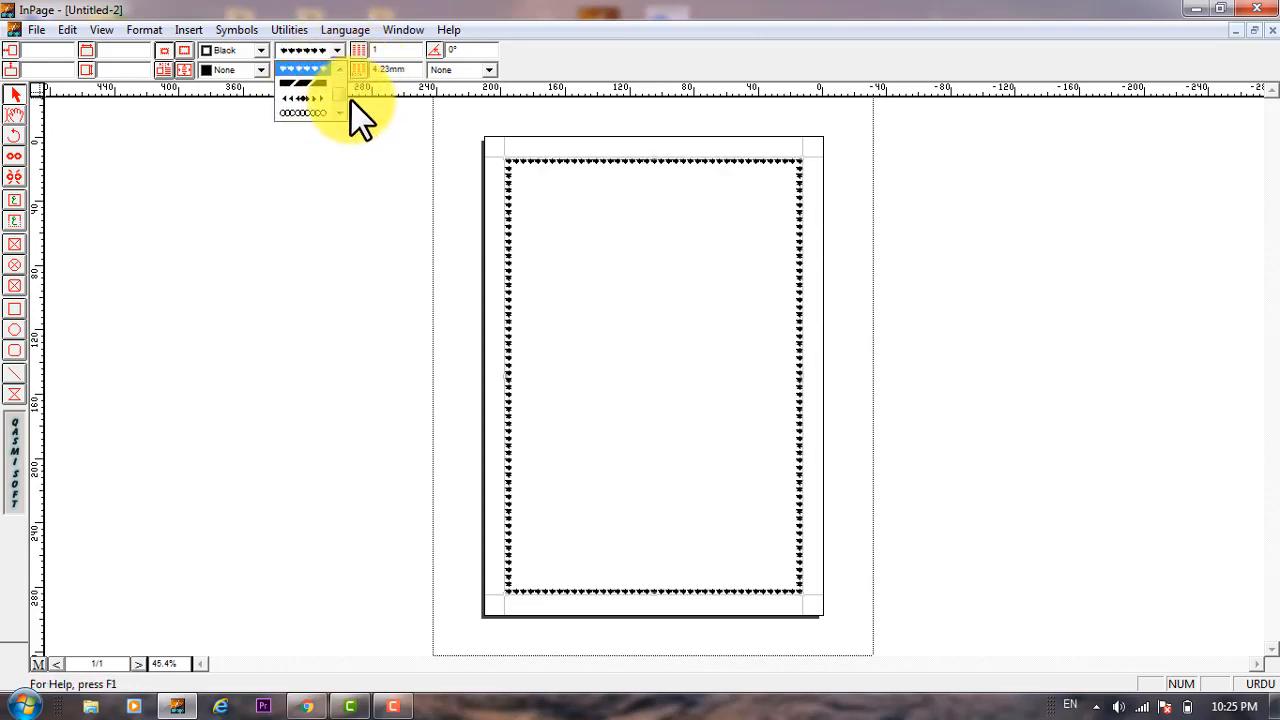
left_click(320, 96)
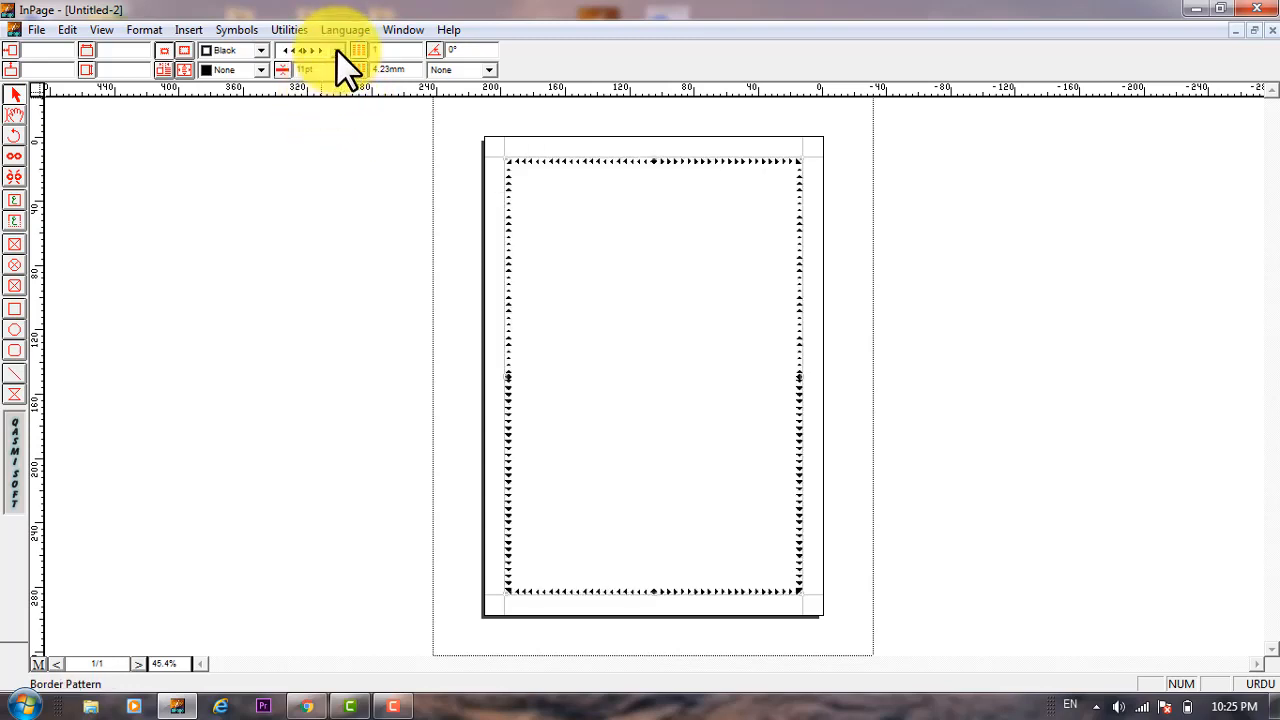
left_click(336, 50)
scroll(335, 112, "down", 2)
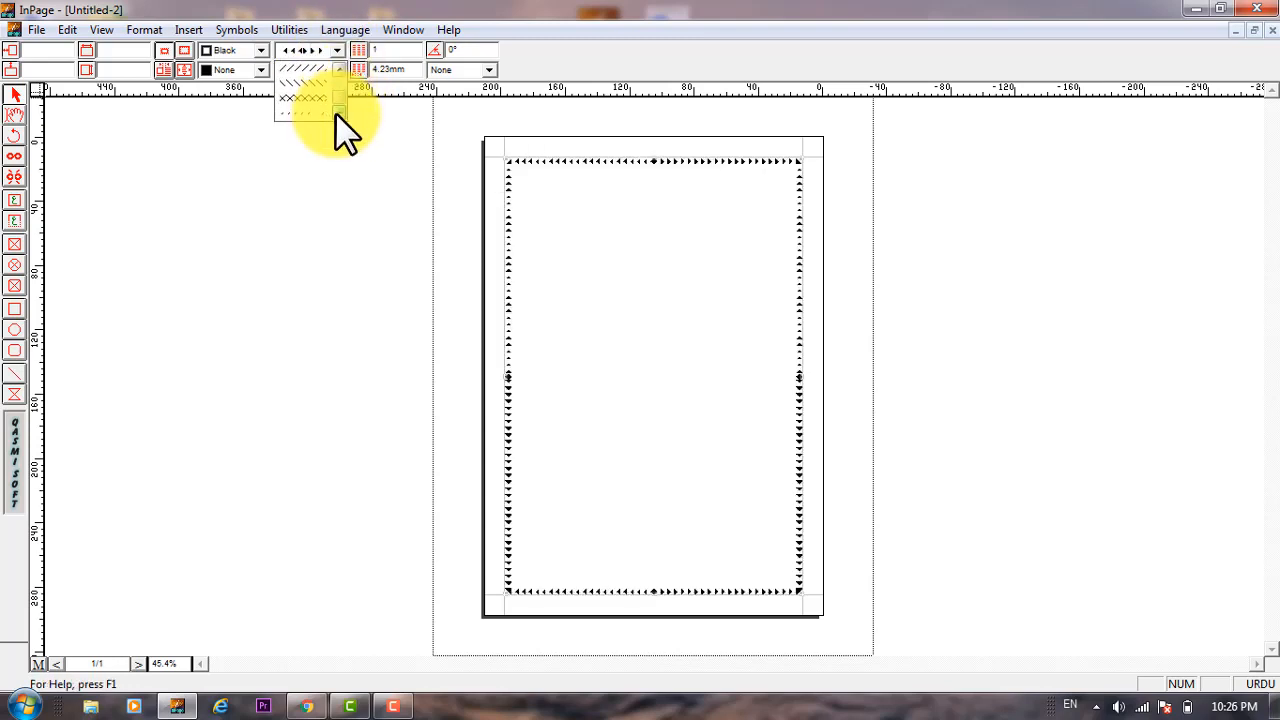
left_click(325, 110)
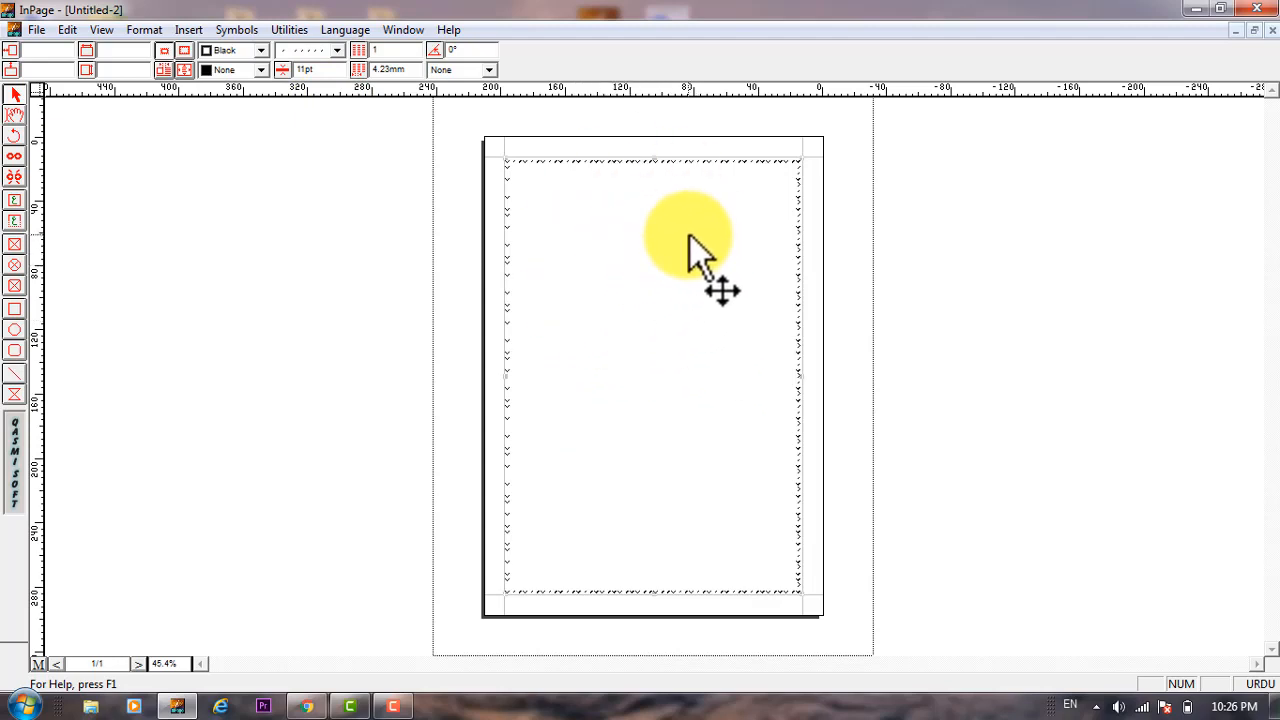
Step: Set the text box border to the alternating short and long diamond pattern, trying Gray before choosing Red as its colour
left_click(336, 52)
left_click(339, 68)
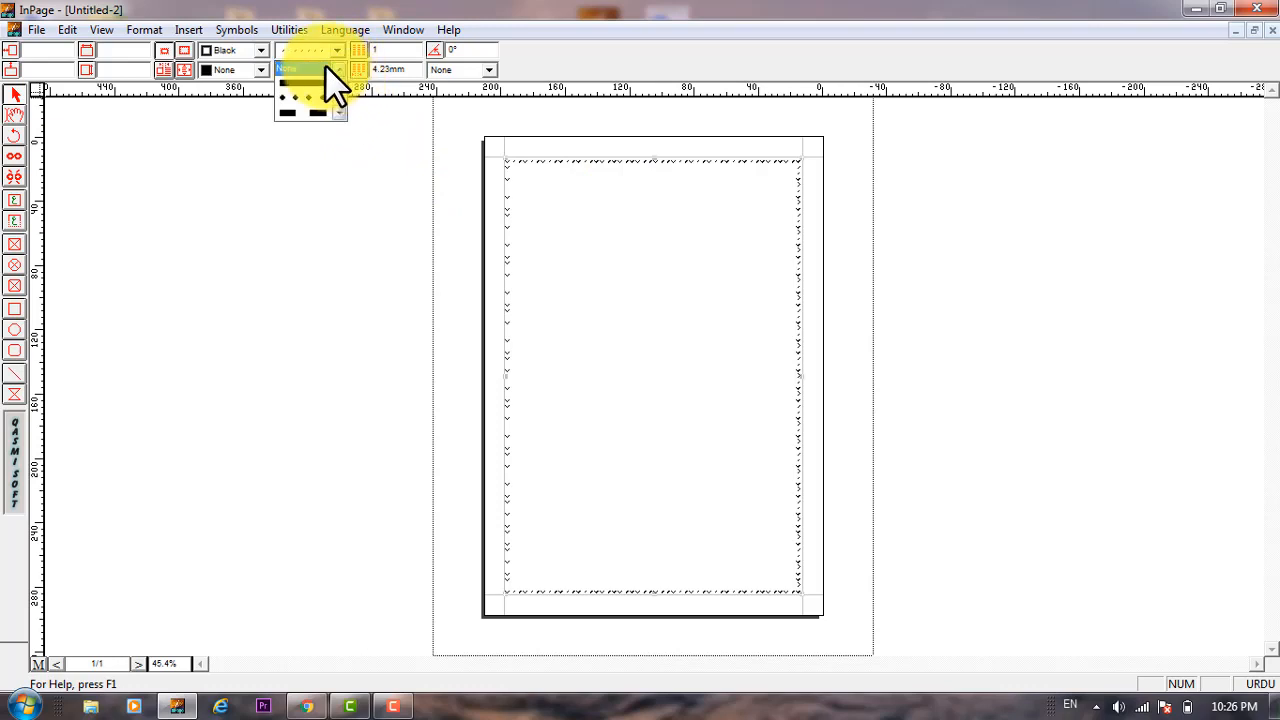
left_click(323, 80)
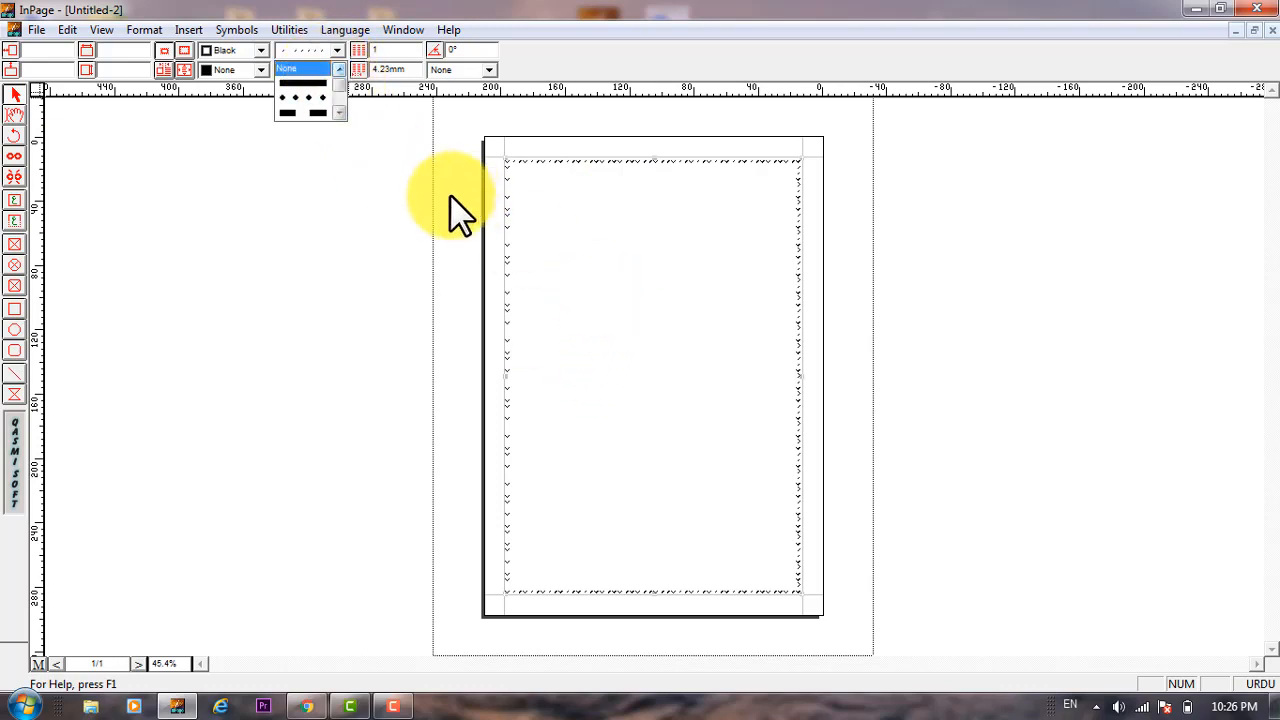
left_click(260, 49)
left_click(248, 81)
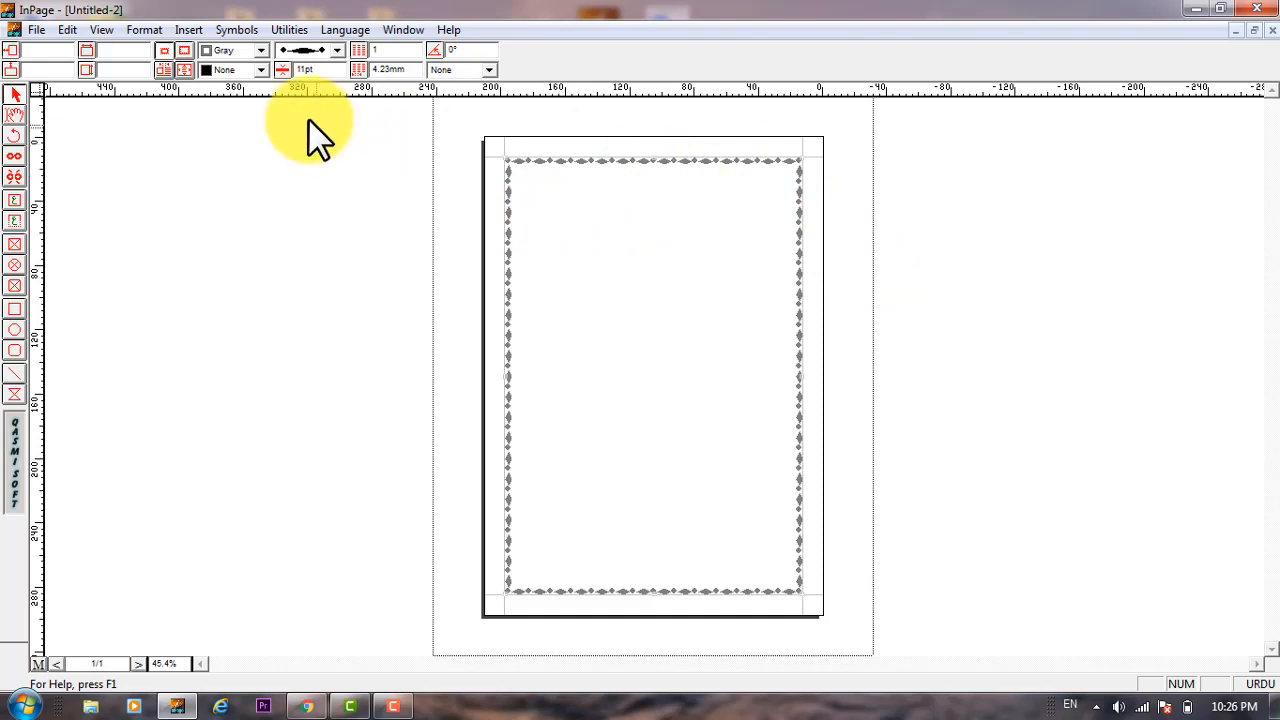
left_click(260, 49)
left_click(242, 77)
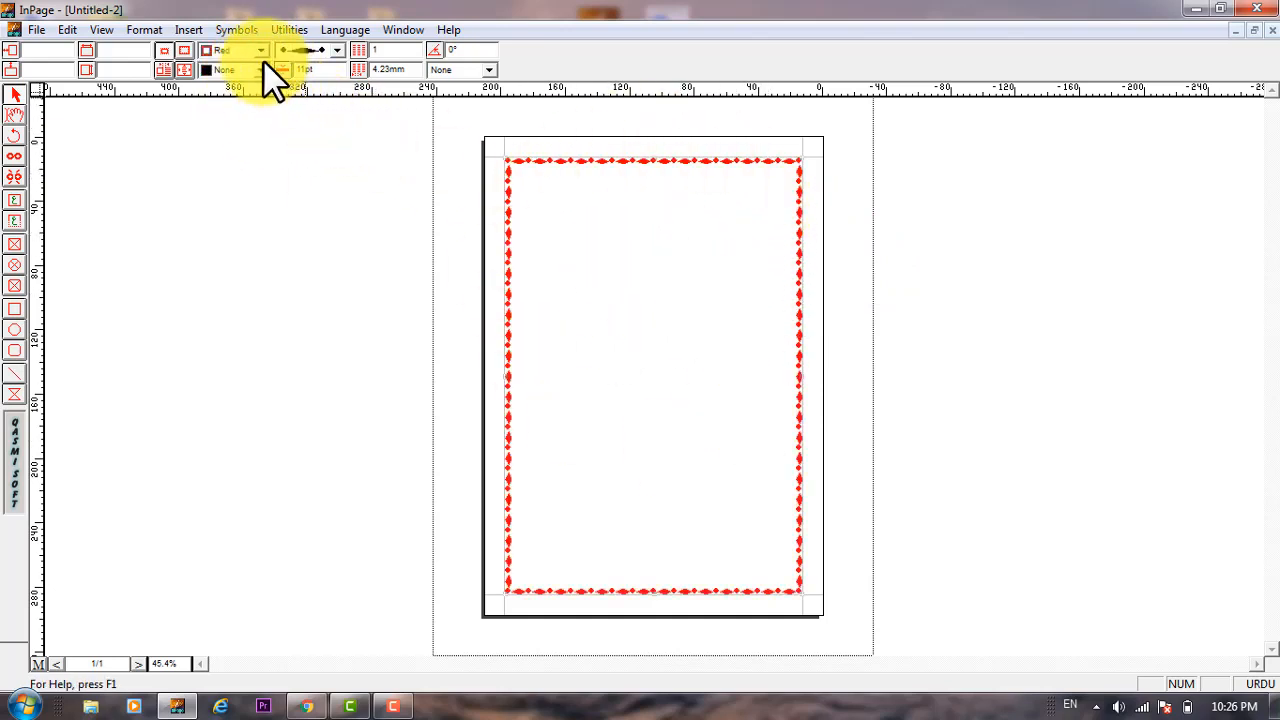
Step: Try Yellow and Green as the border colour of the page's text box
left_click(261, 51)
left_click(242, 80)
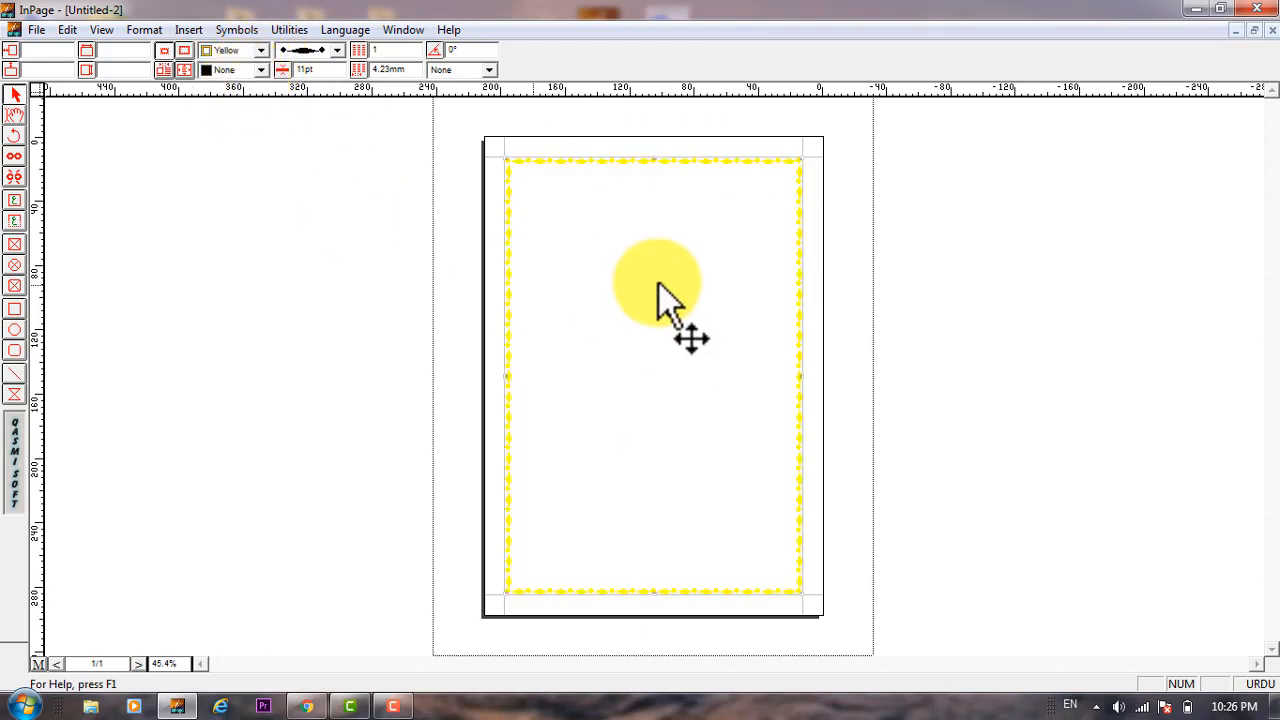
left_click(253, 51)
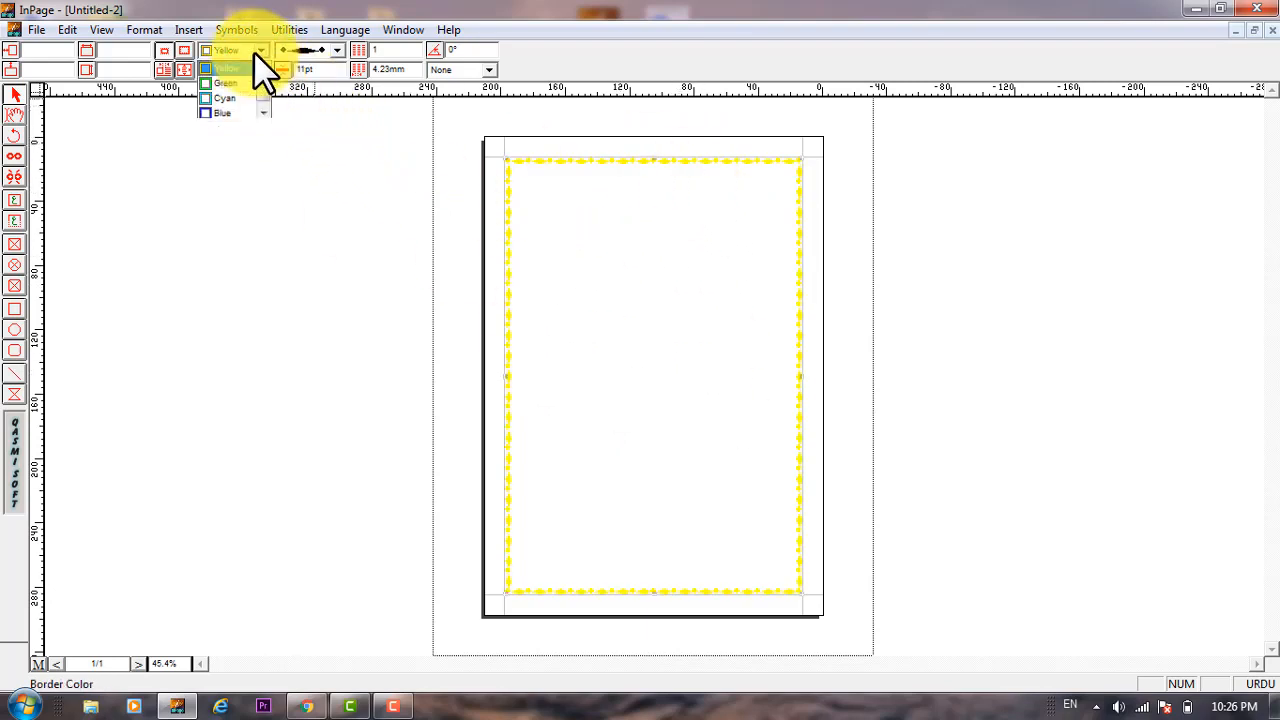
left_click(232, 82)
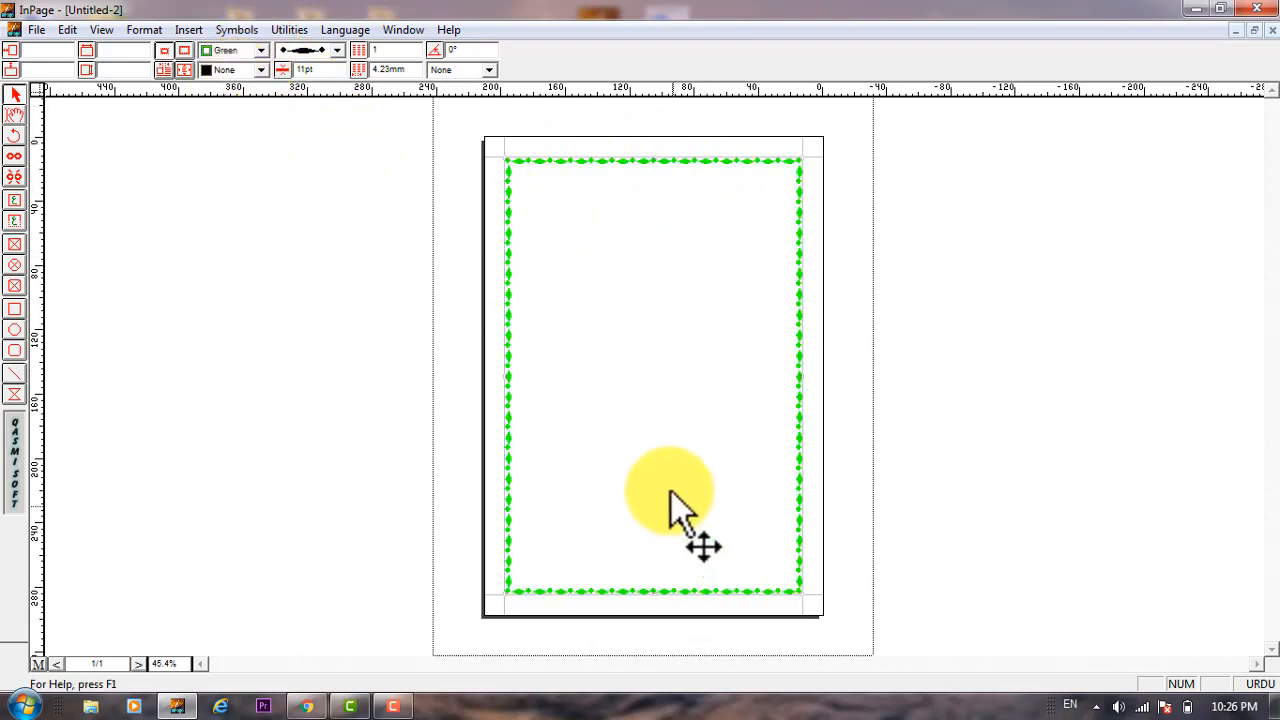
Step: Set the text box's border colour to Blue, comparing it with Magenta
left_click(261, 51)
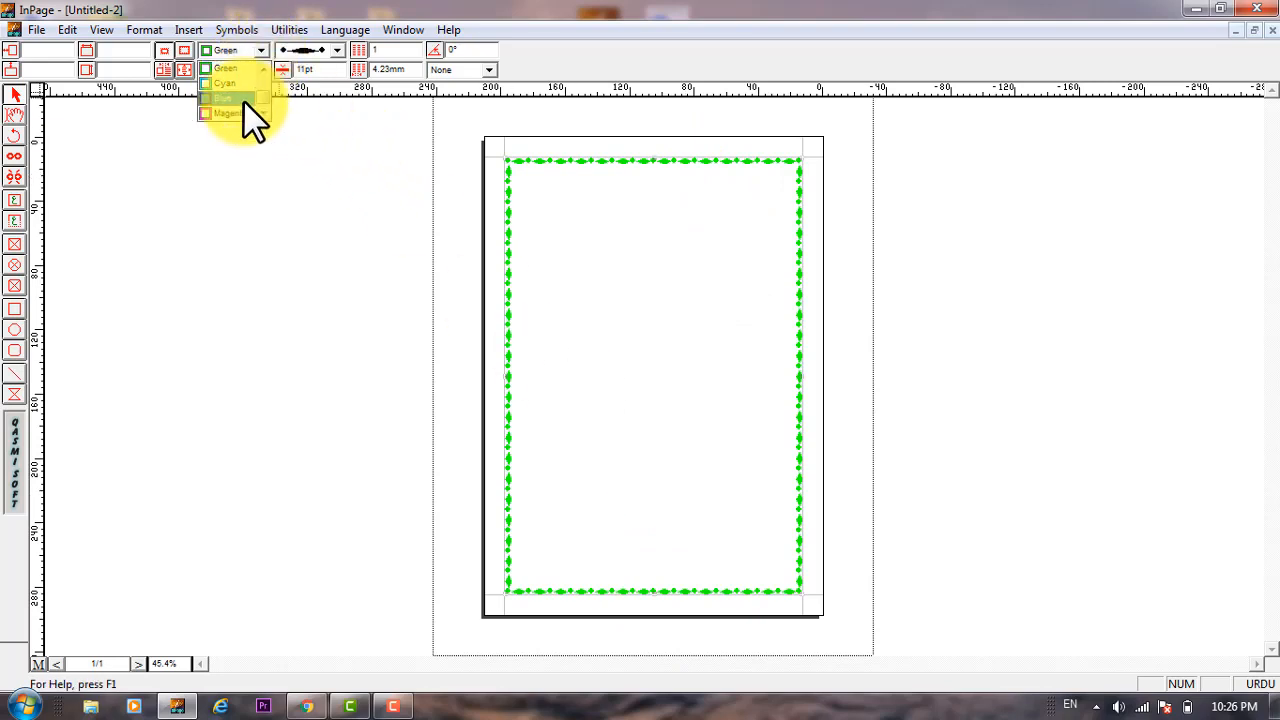
left_click(243, 97)
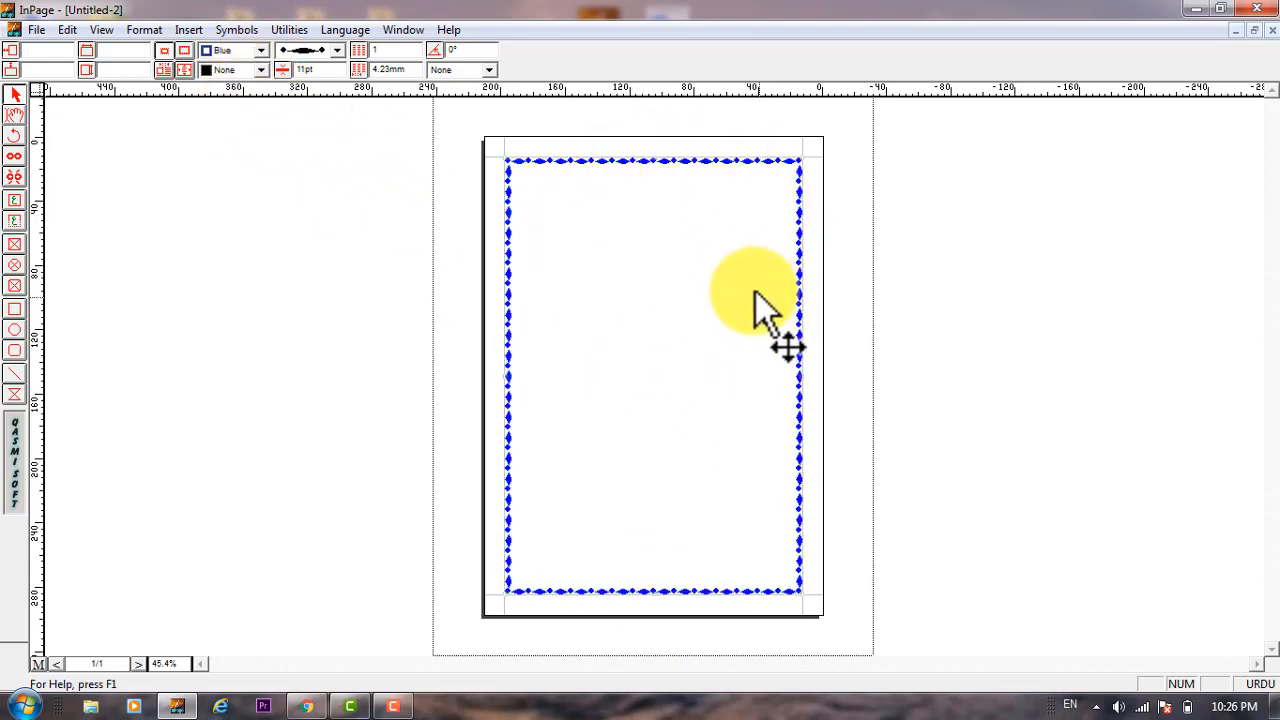
left_click(261, 51)
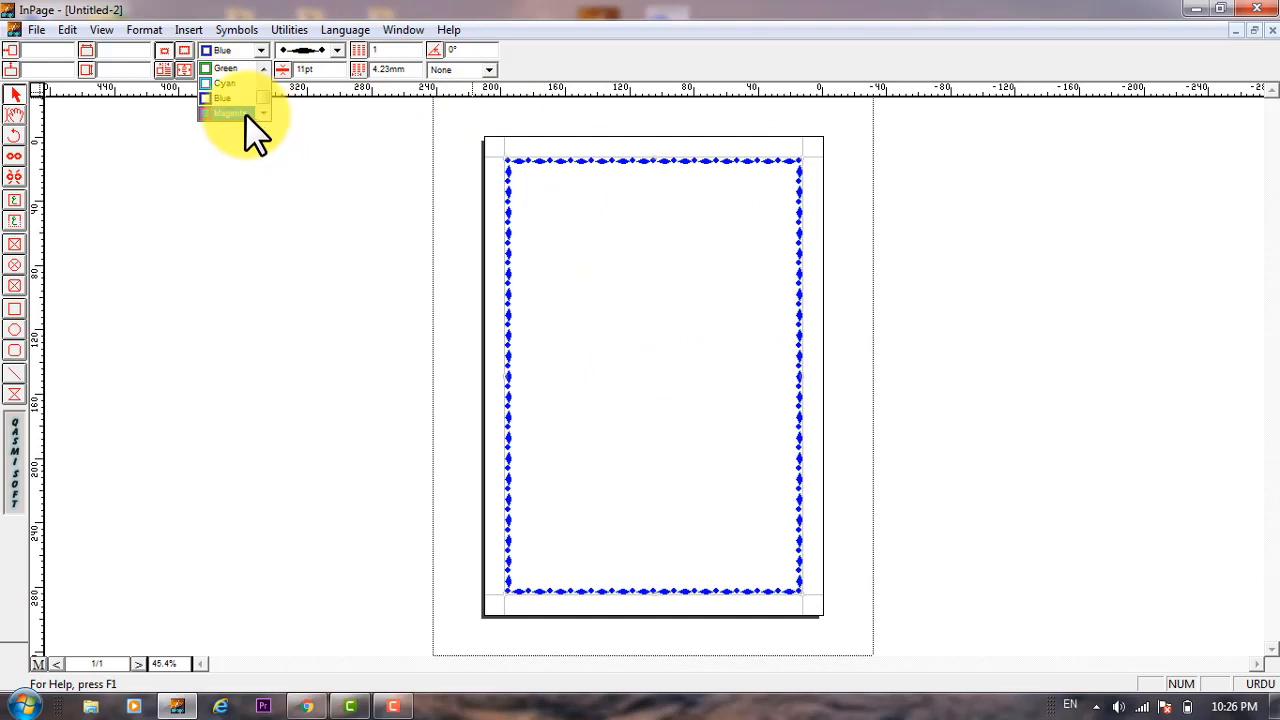
left_click(245, 112)
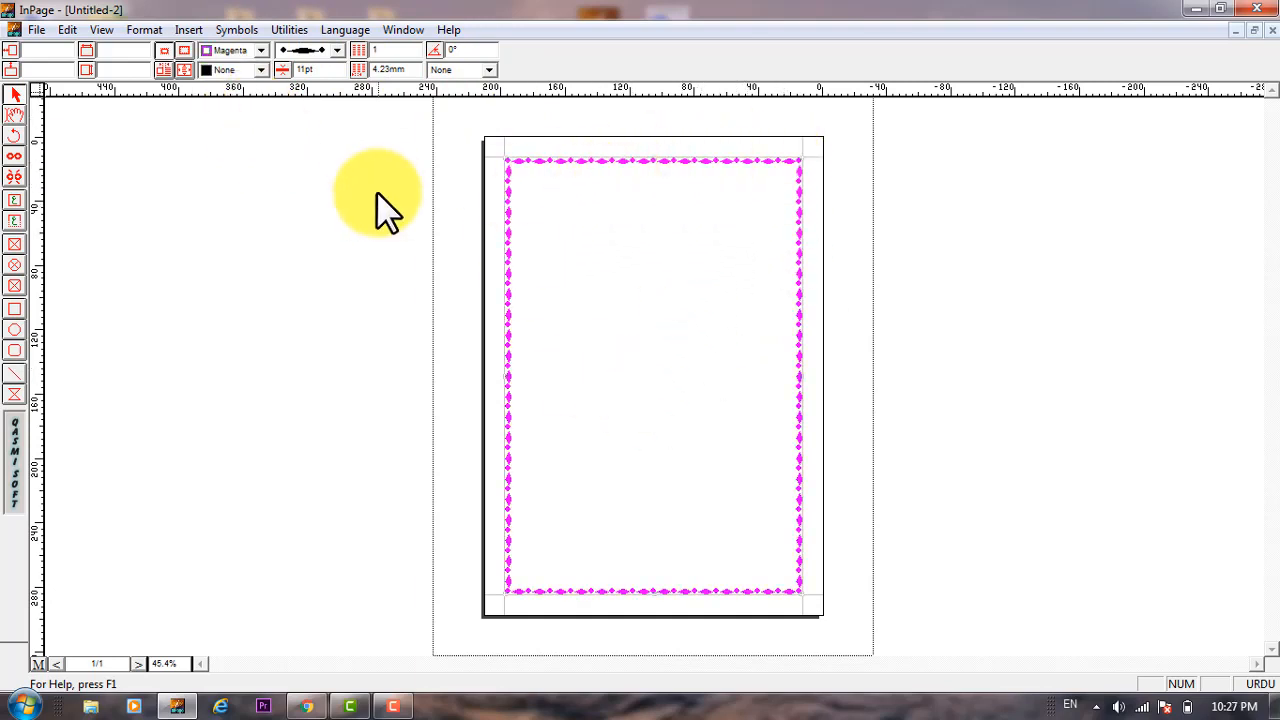
left_click(261, 51)
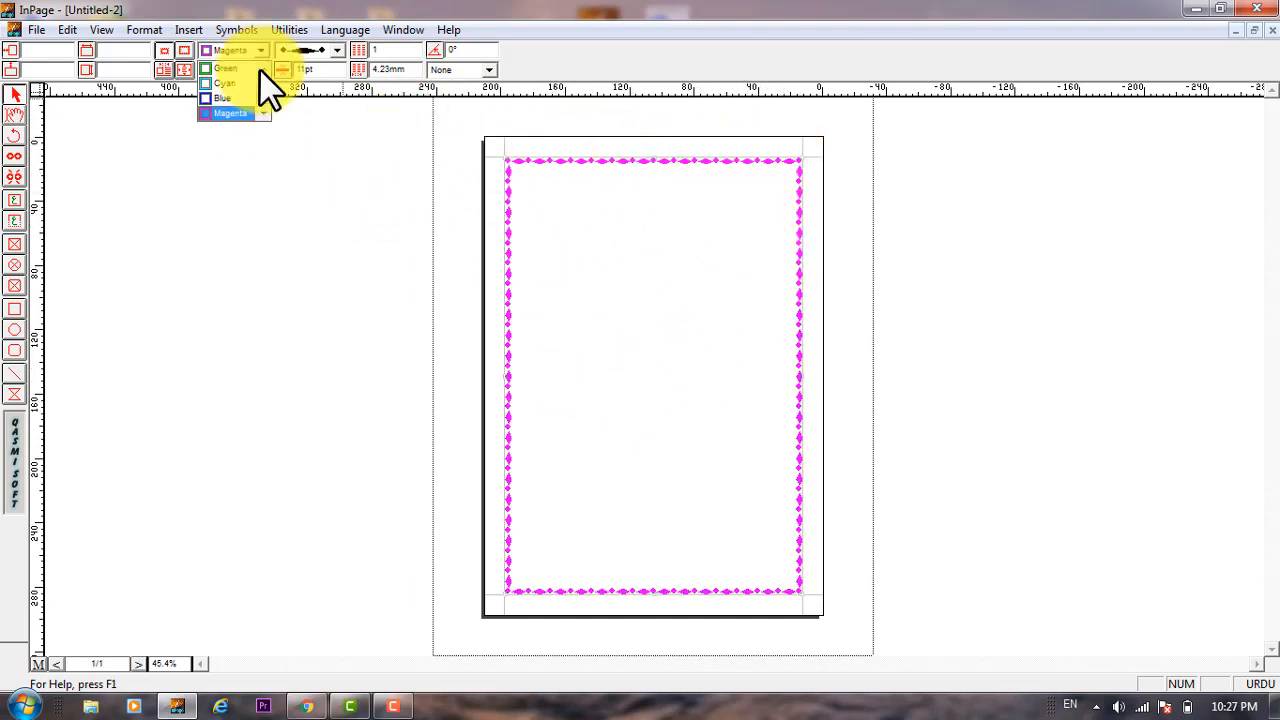
left_click(240, 98)
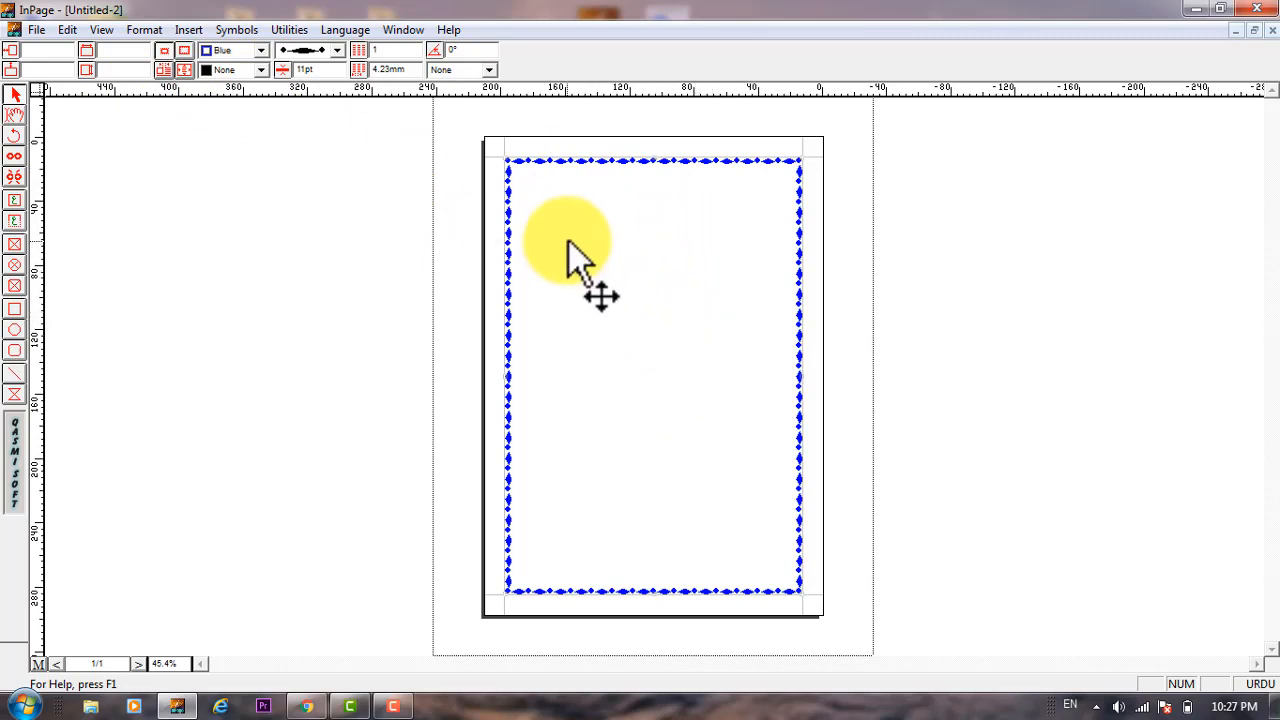
Step: Try None, Black, Red and Yellow as the fill colour of the text box
left_click(258, 69)
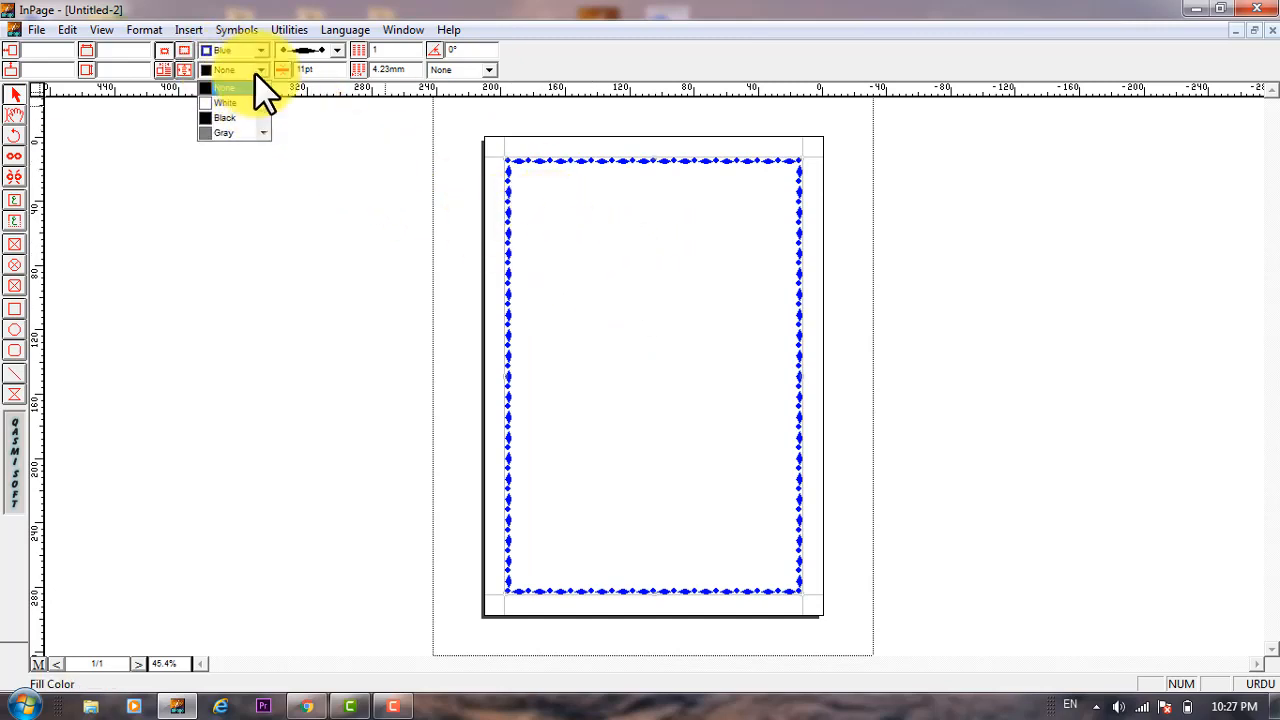
left_click(230, 88)
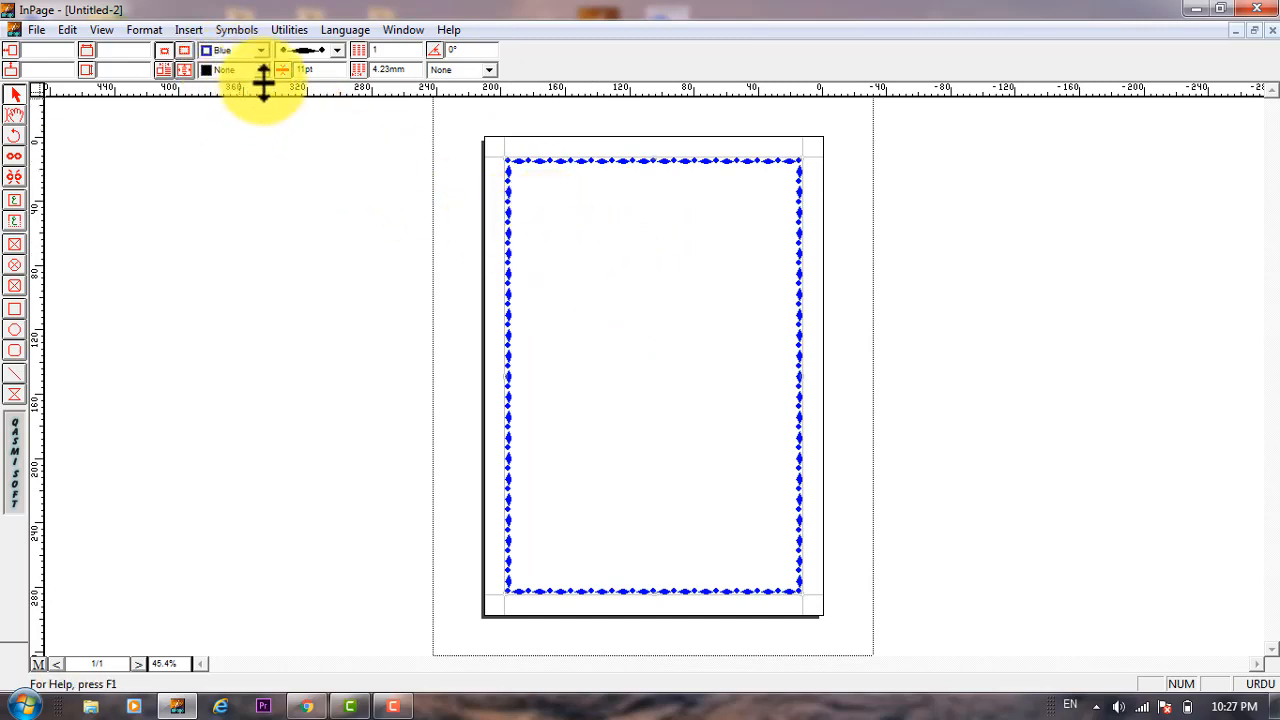
left_click(260, 69)
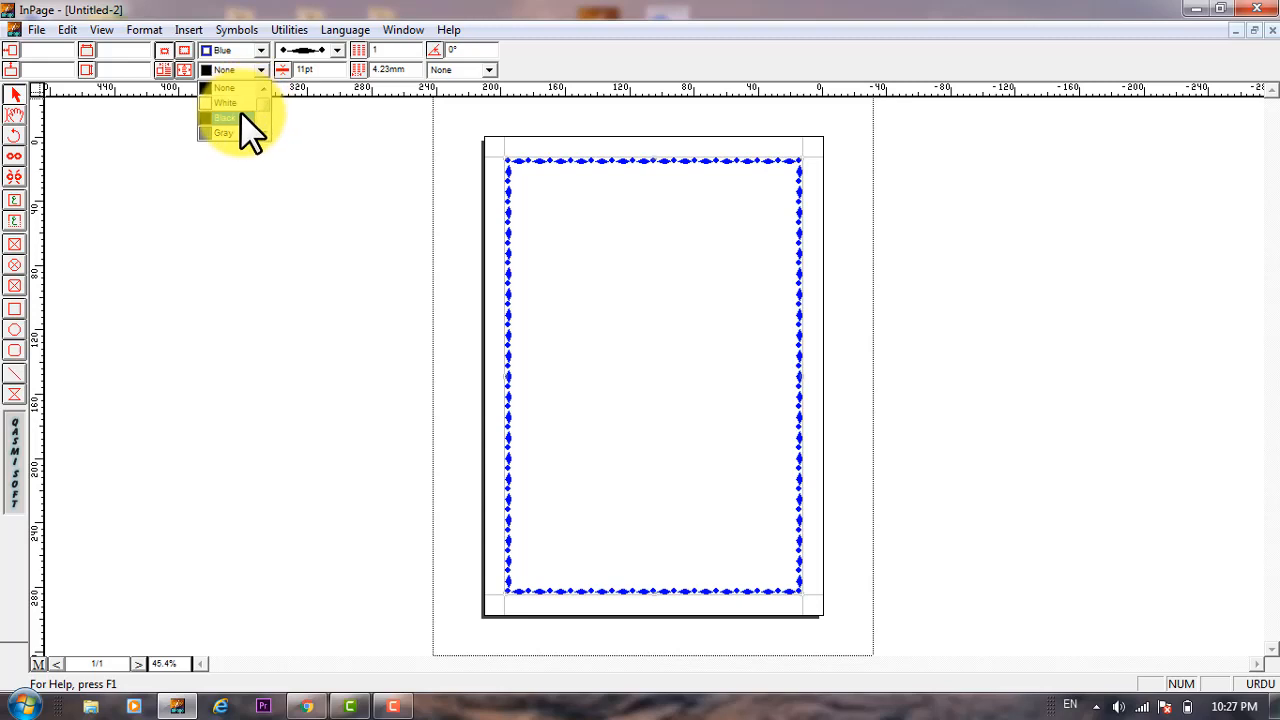
left_click(240, 117)
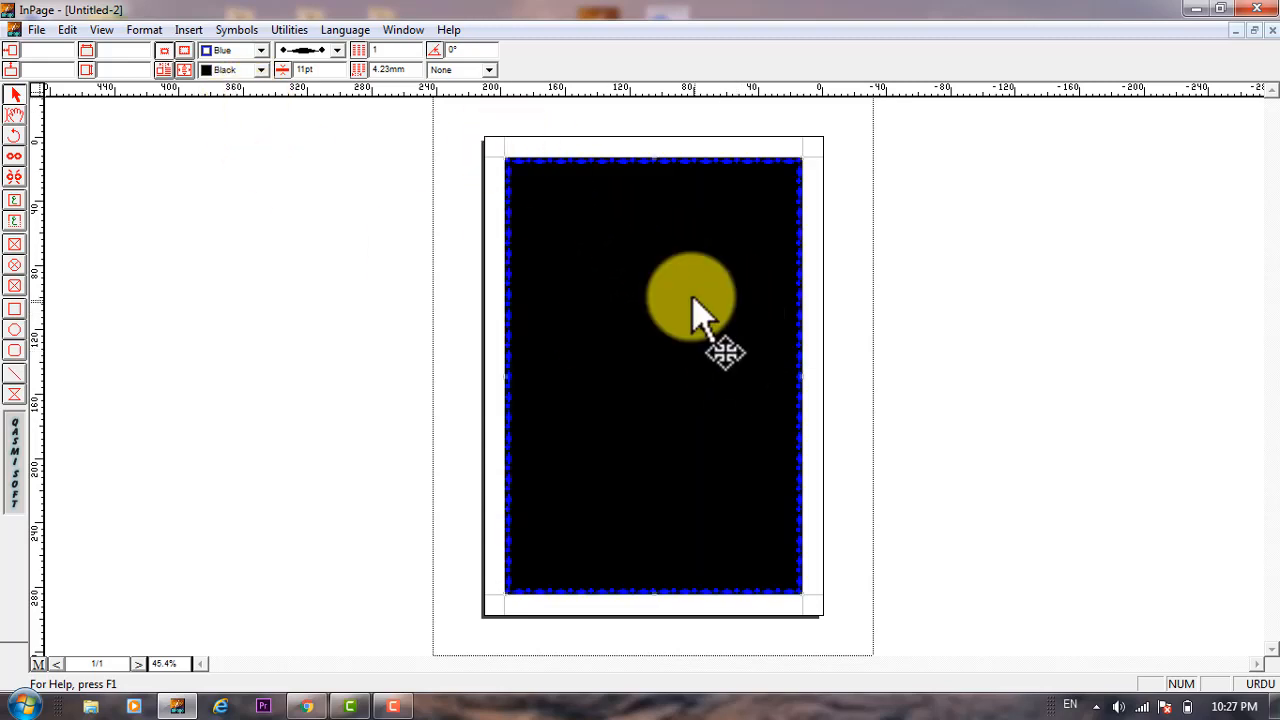
left_click(260, 74)
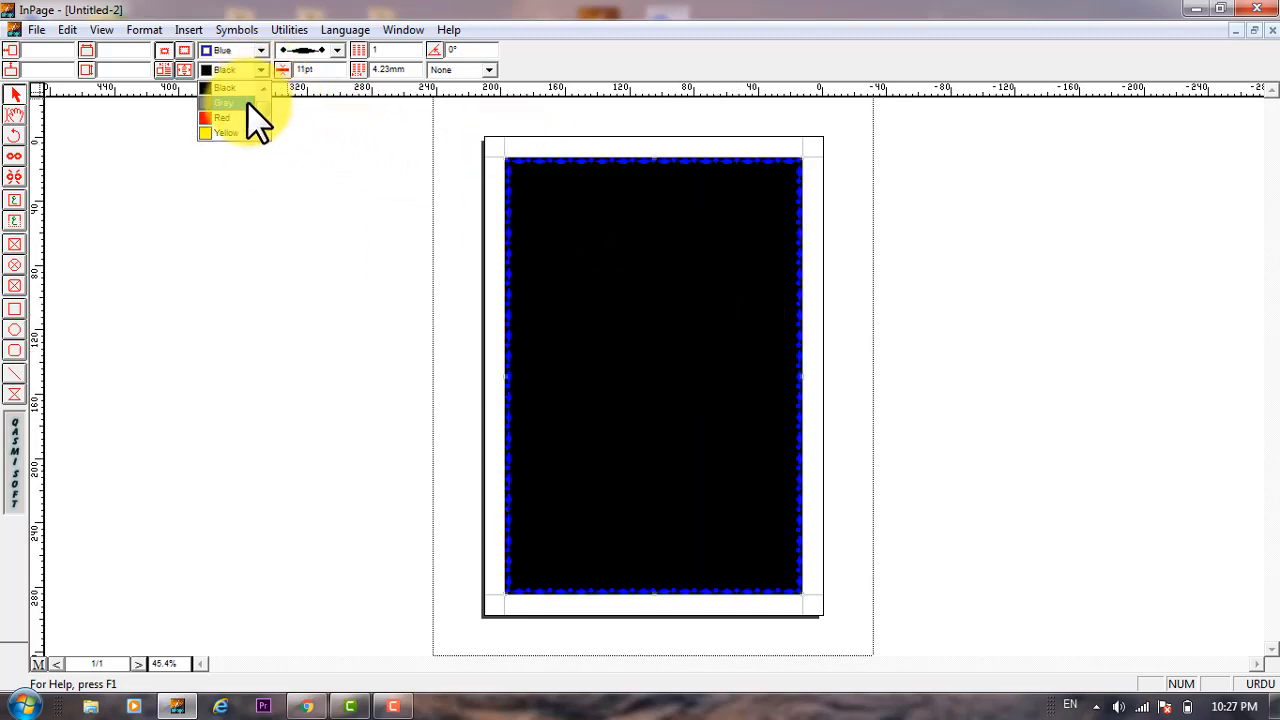
left_click(241, 114)
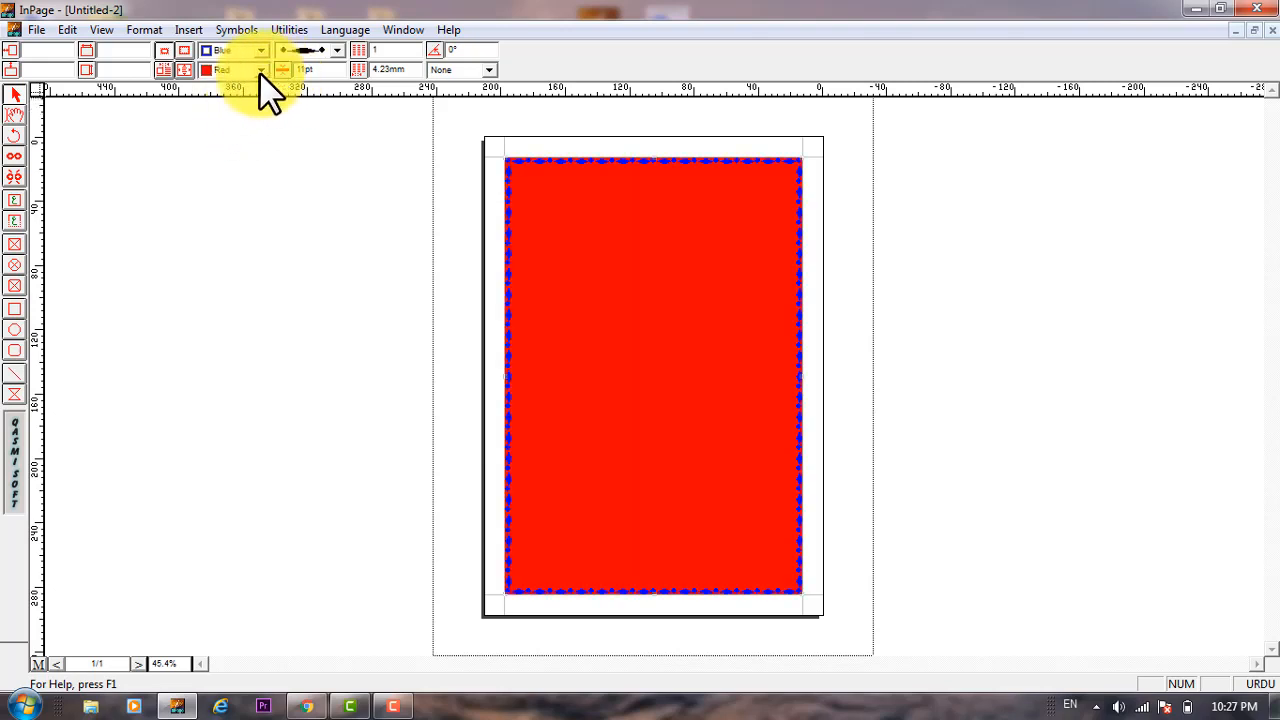
left_click(260, 71)
left_click(237, 102)
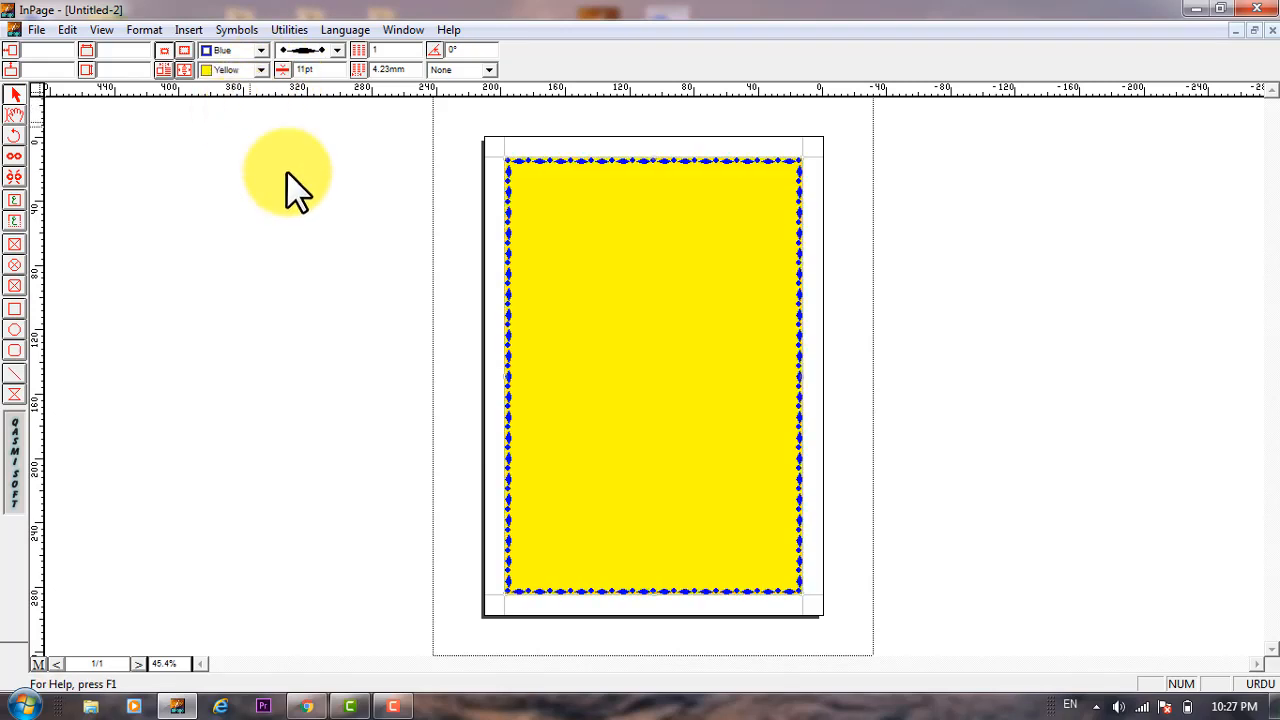
Step: Try Green and Cyan as the text box's fill colour
left_click(259, 70)
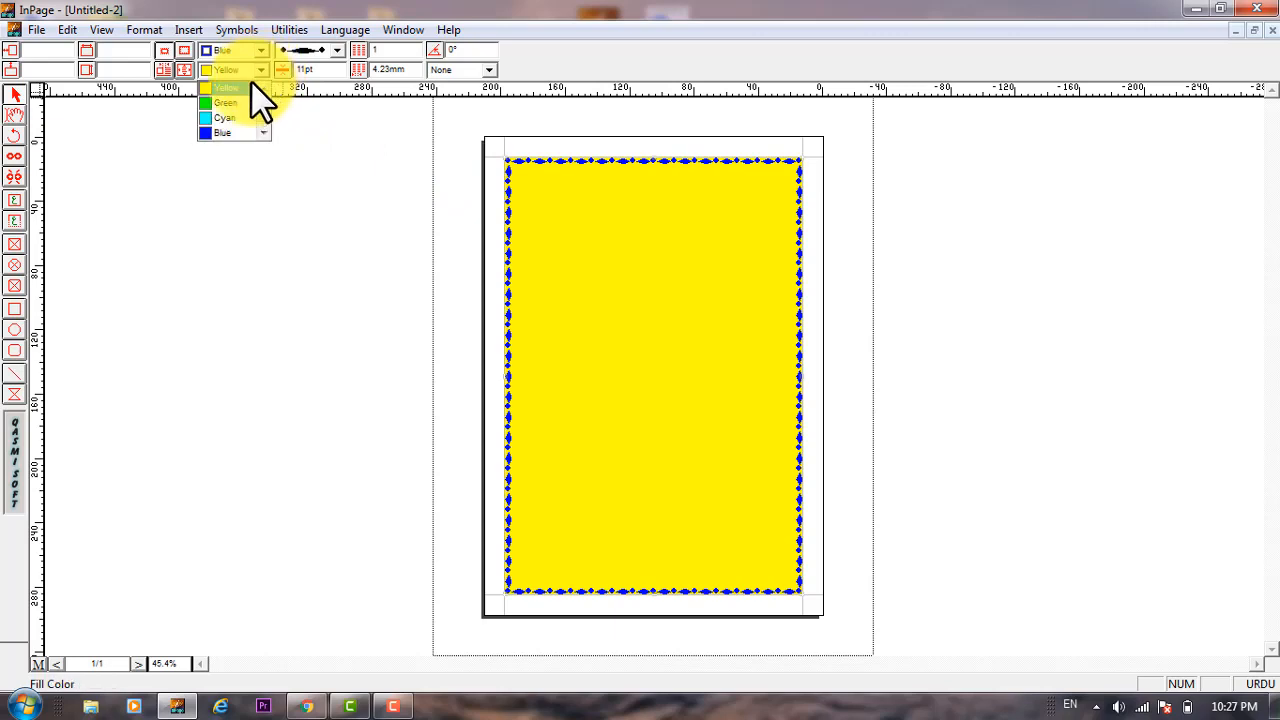
left_click(240, 112)
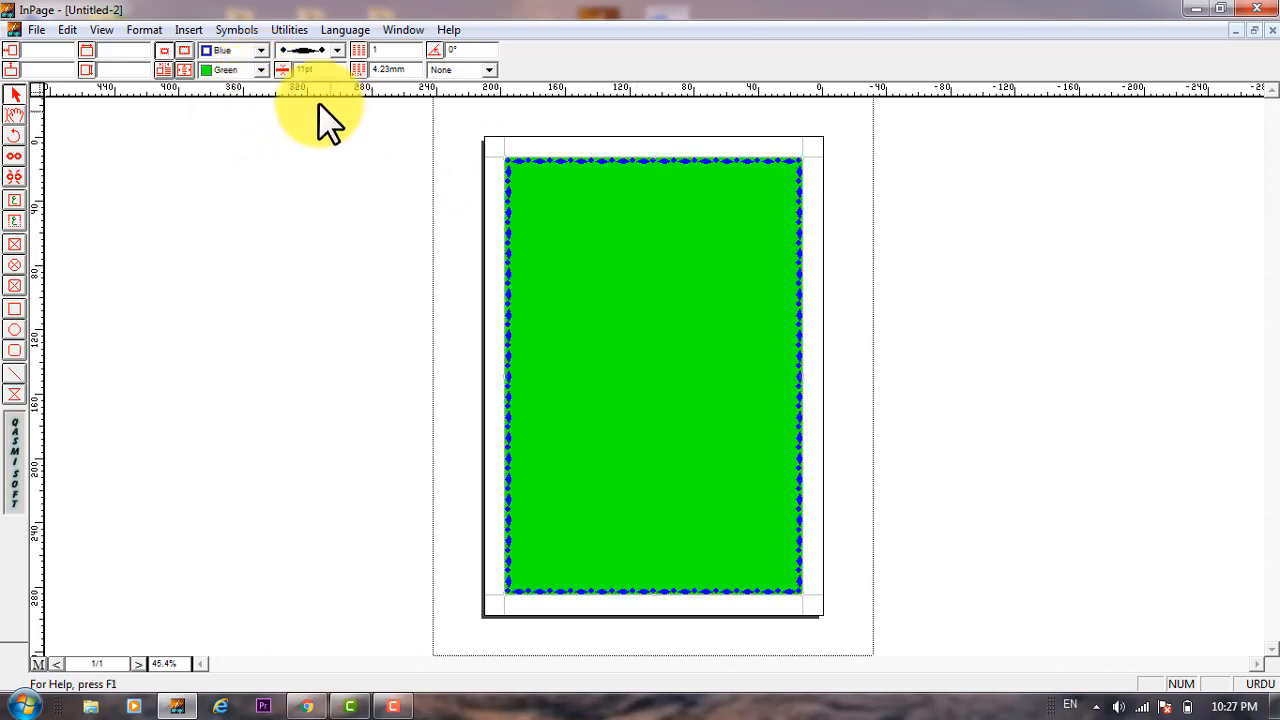
left_click(258, 69)
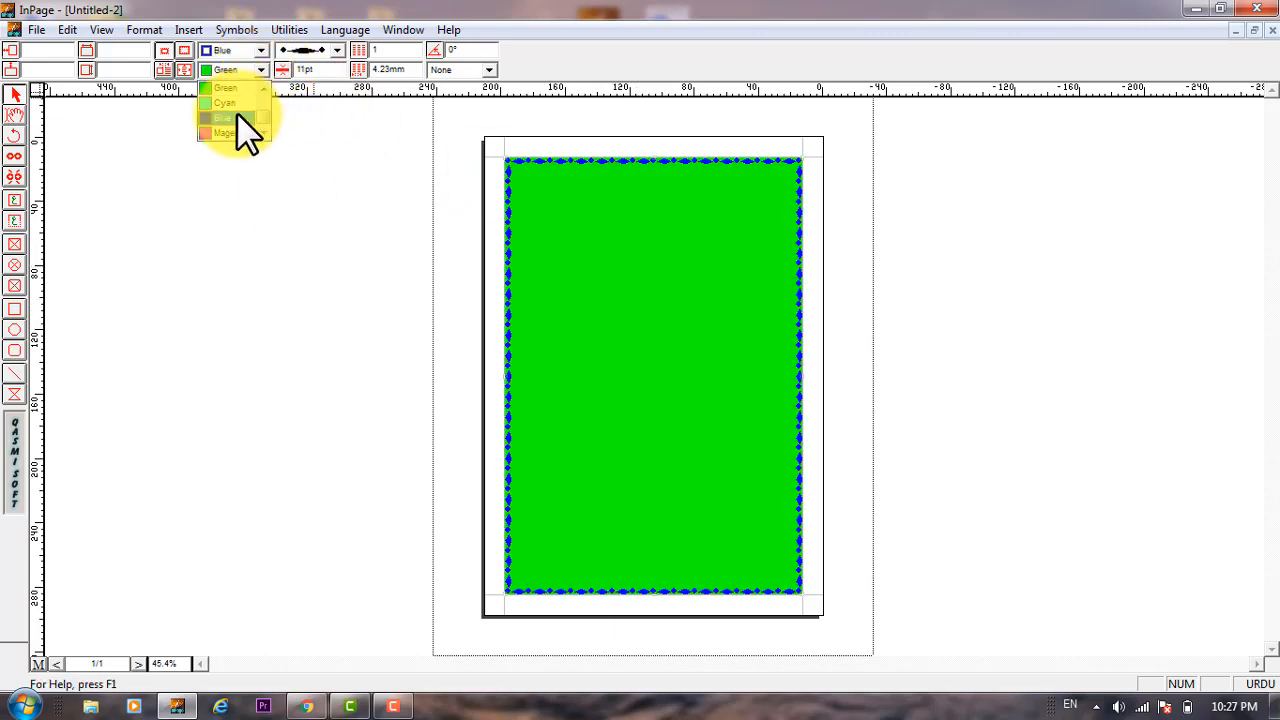
left_click(238, 115)
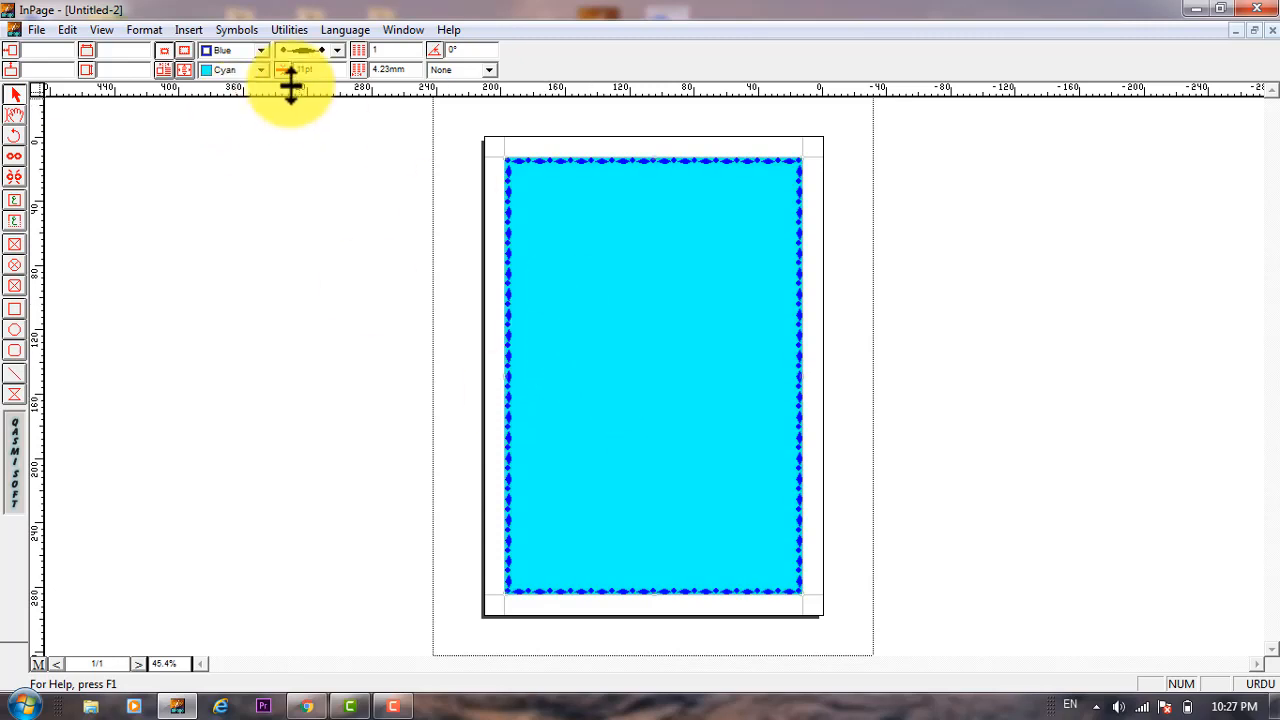
Step: Set the text box's fill colour to Magenta, trying Blue before it
left_click(260, 70)
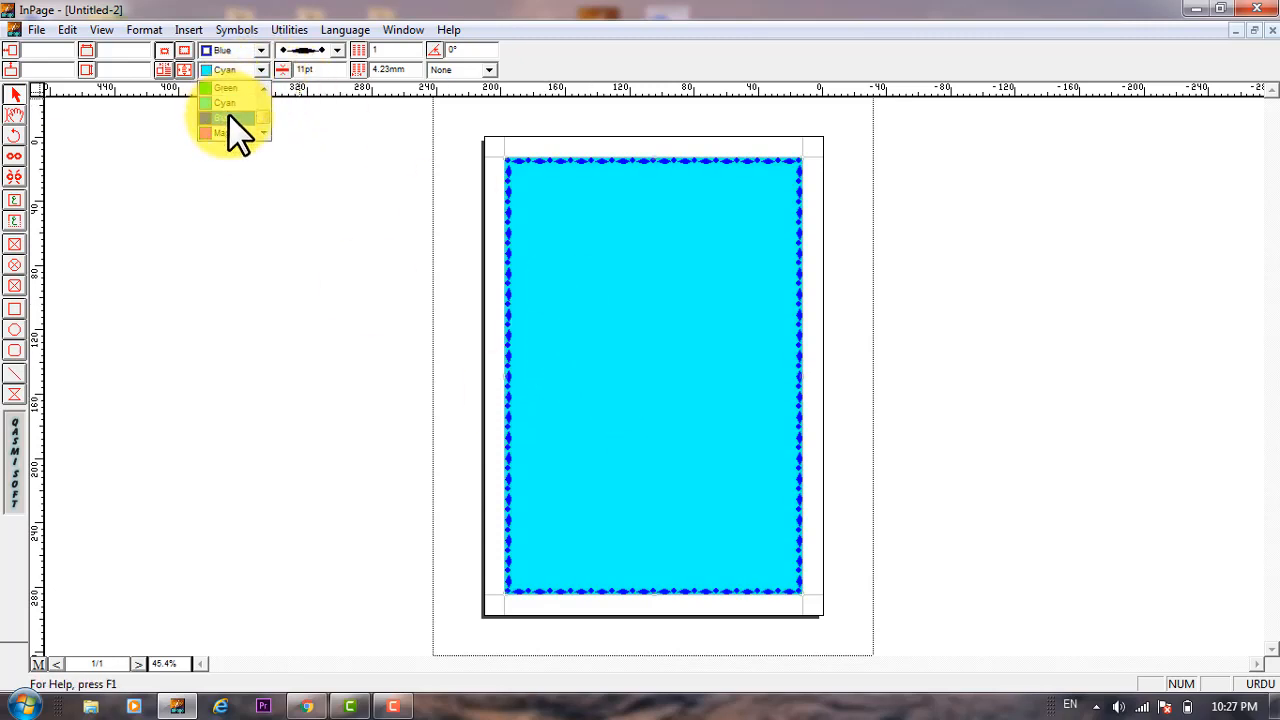
left_click(228, 116)
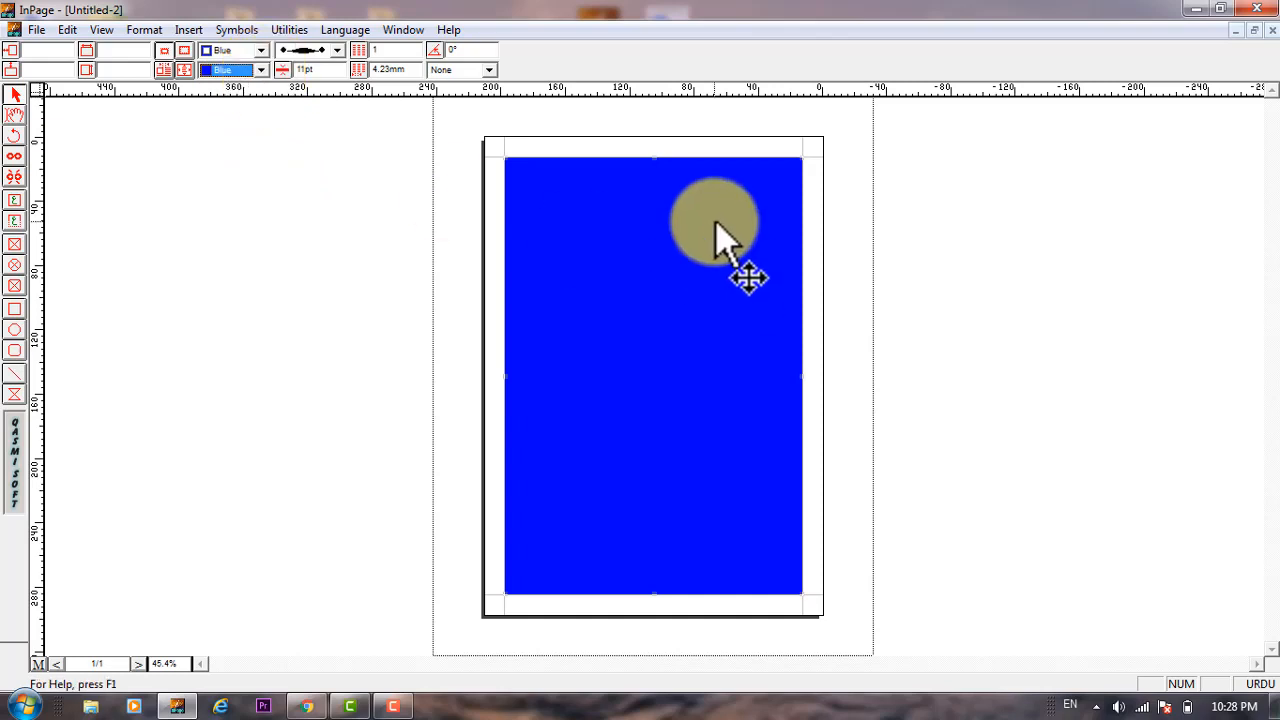
left_click(264, 68)
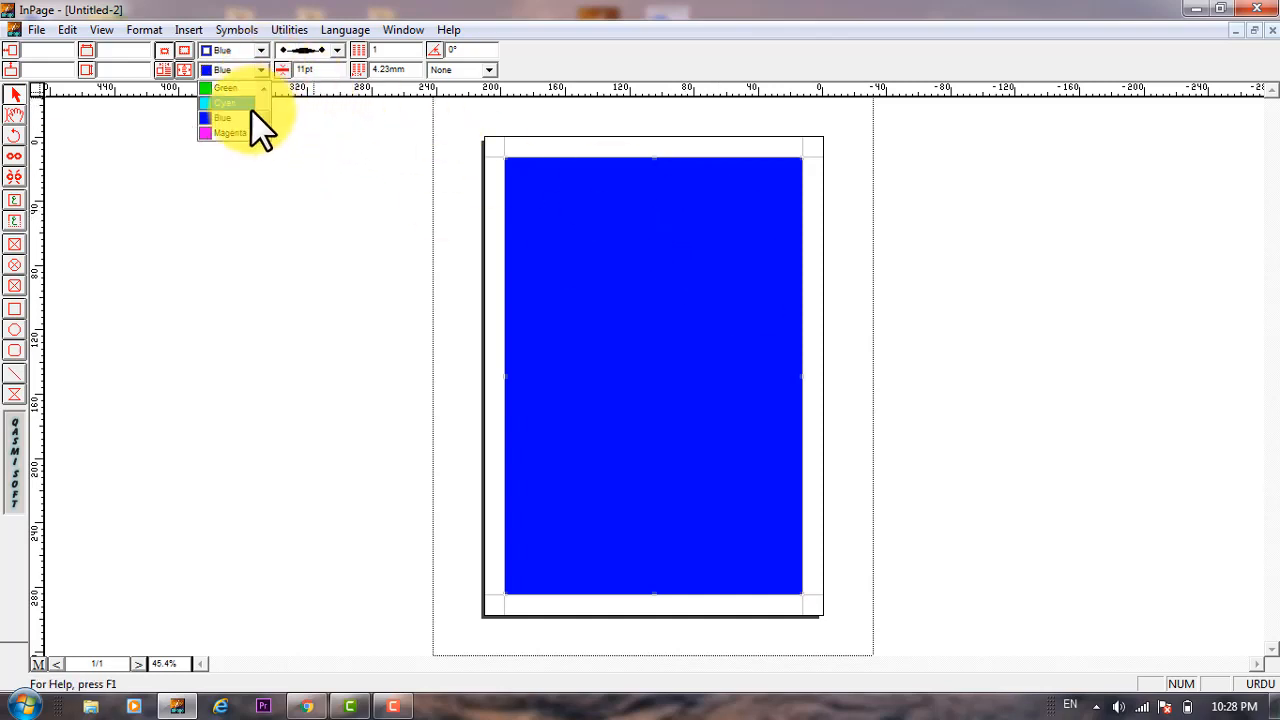
left_click(245, 130)
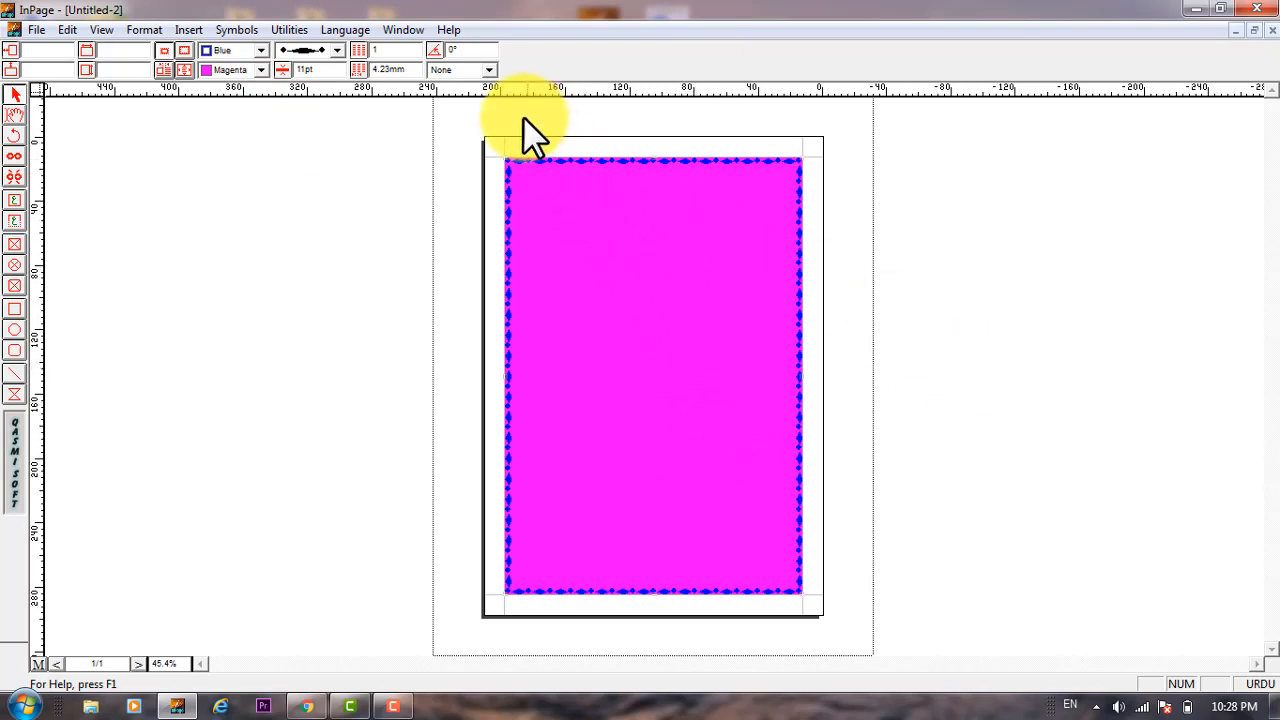
Step: Try the vertical-line and horizontal-line fill patterns on the magenta text box
left_click(463, 70)
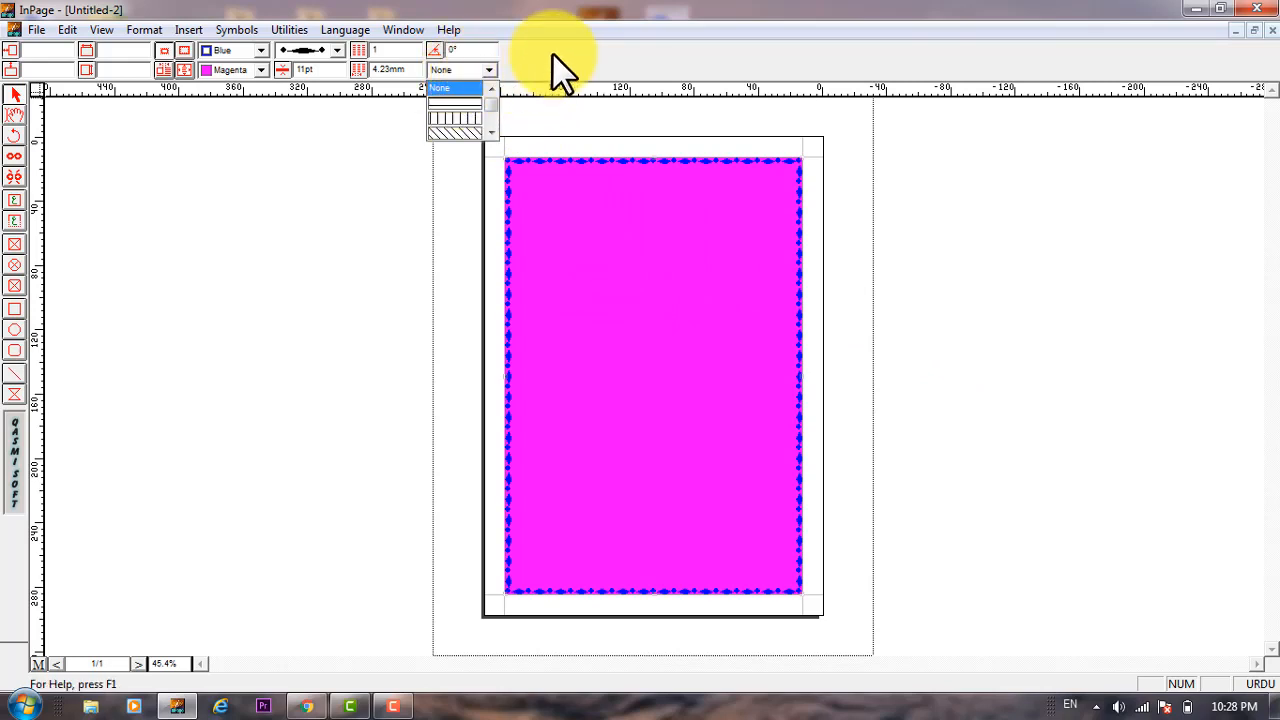
left_click(489, 70)
left_click(489, 70)
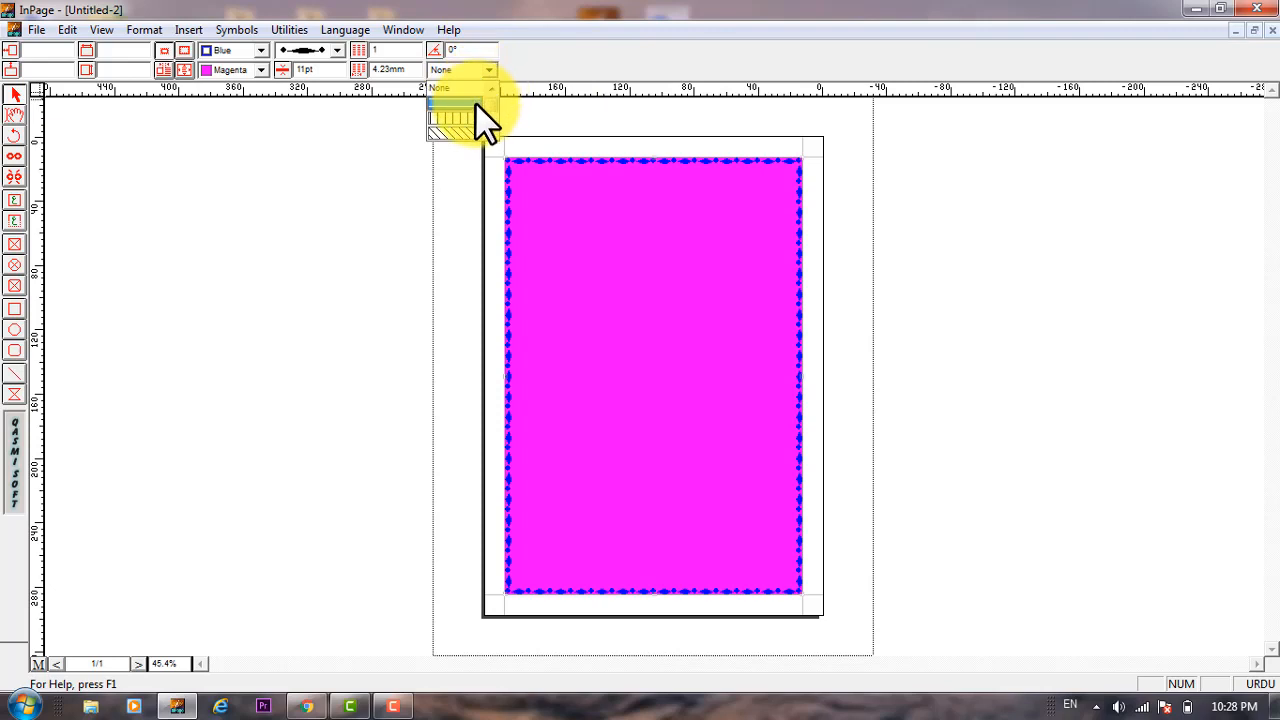
left_click(475, 102)
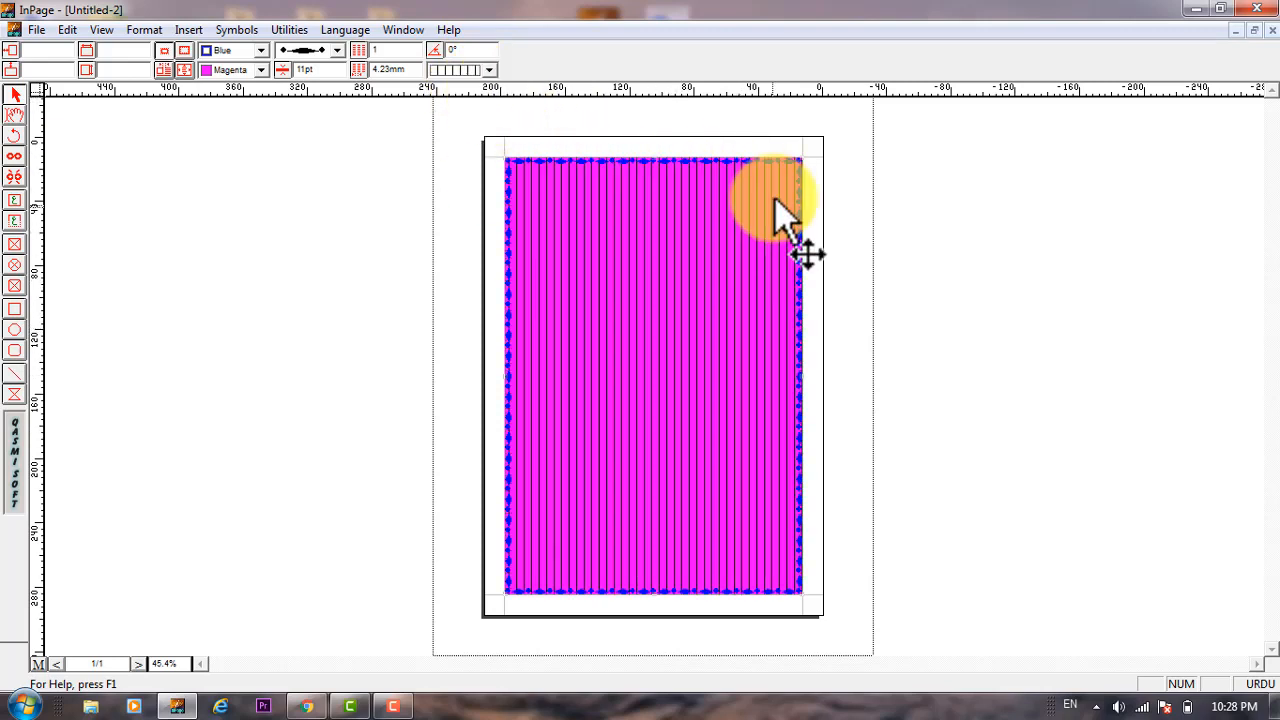
left_click(488, 70)
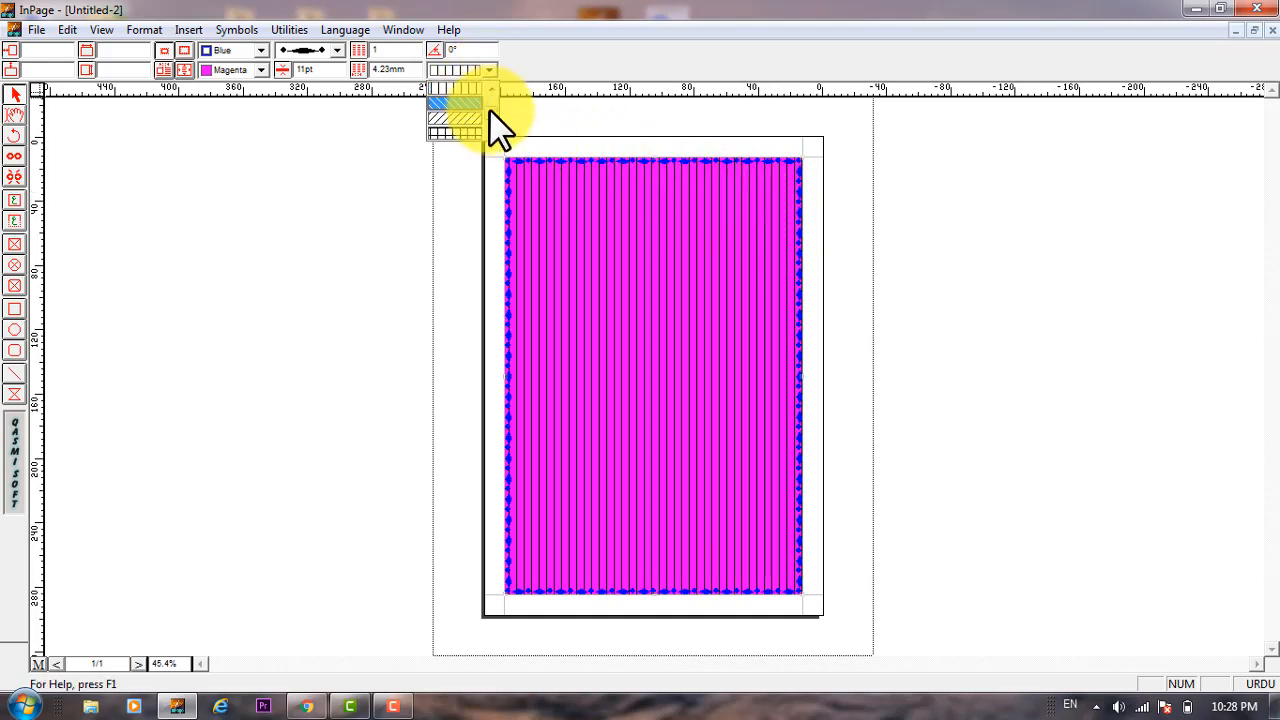
left_click(475, 103)
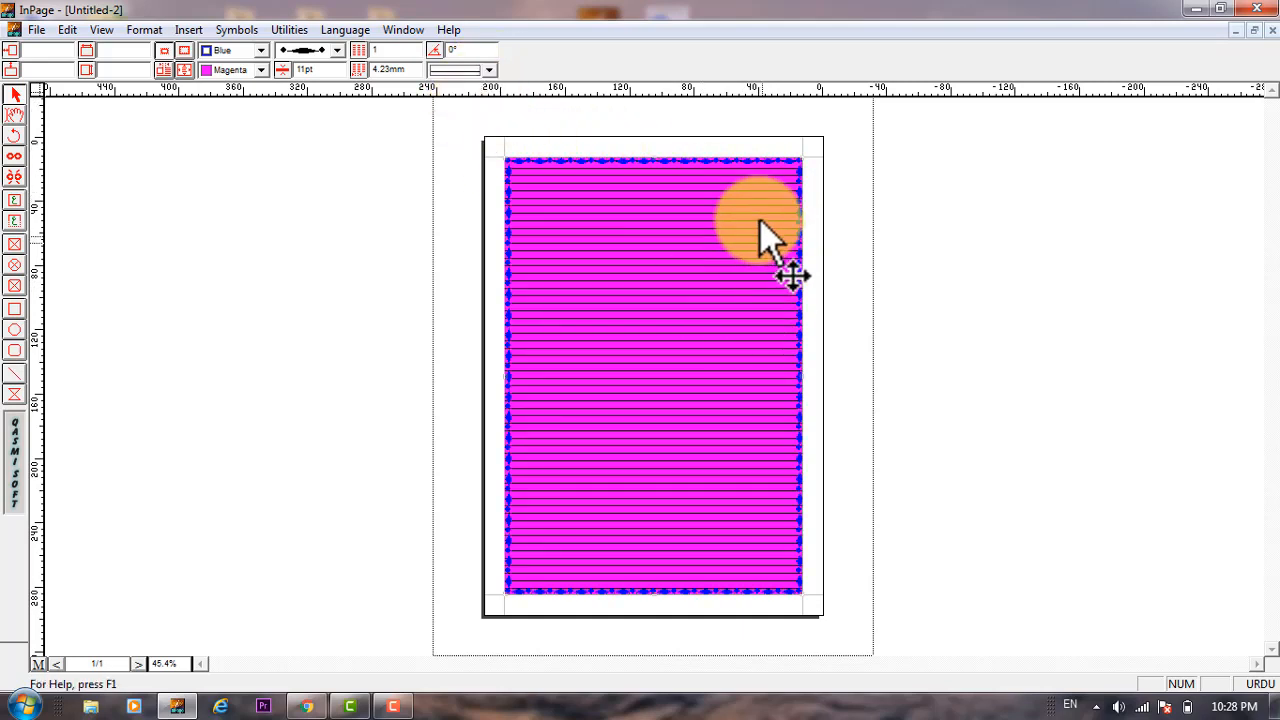
Step: Try the vertical-line fill pattern again and the downward-sloping diagonal-line pattern on the text box
left_click(488, 70)
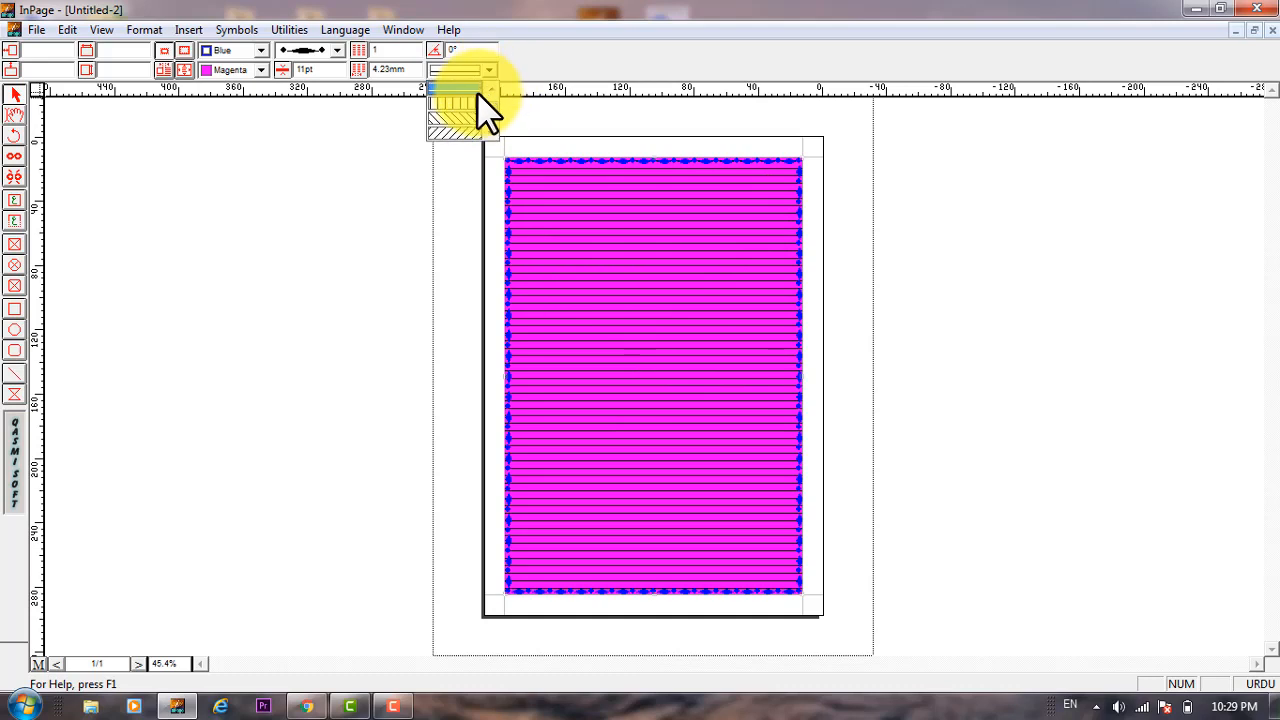
left_click(471, 101)
left_click(666, 355)
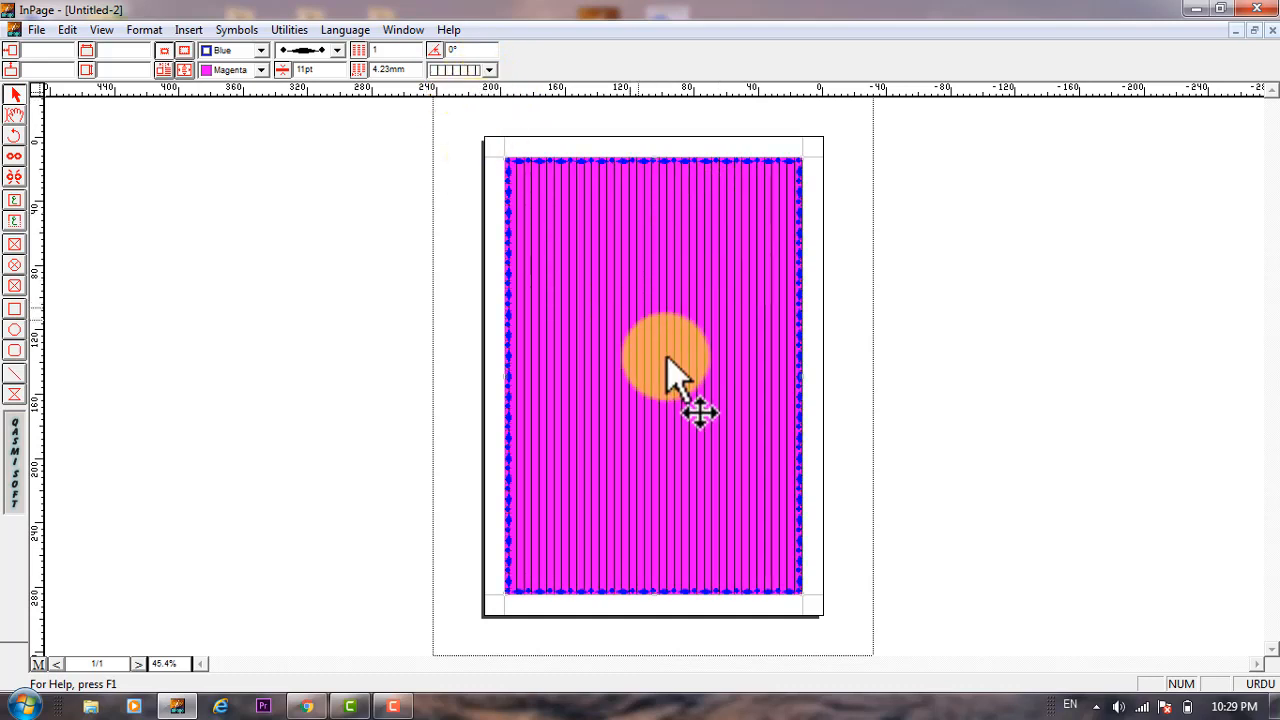
left_click(491, 72)
left_click(476, 106)
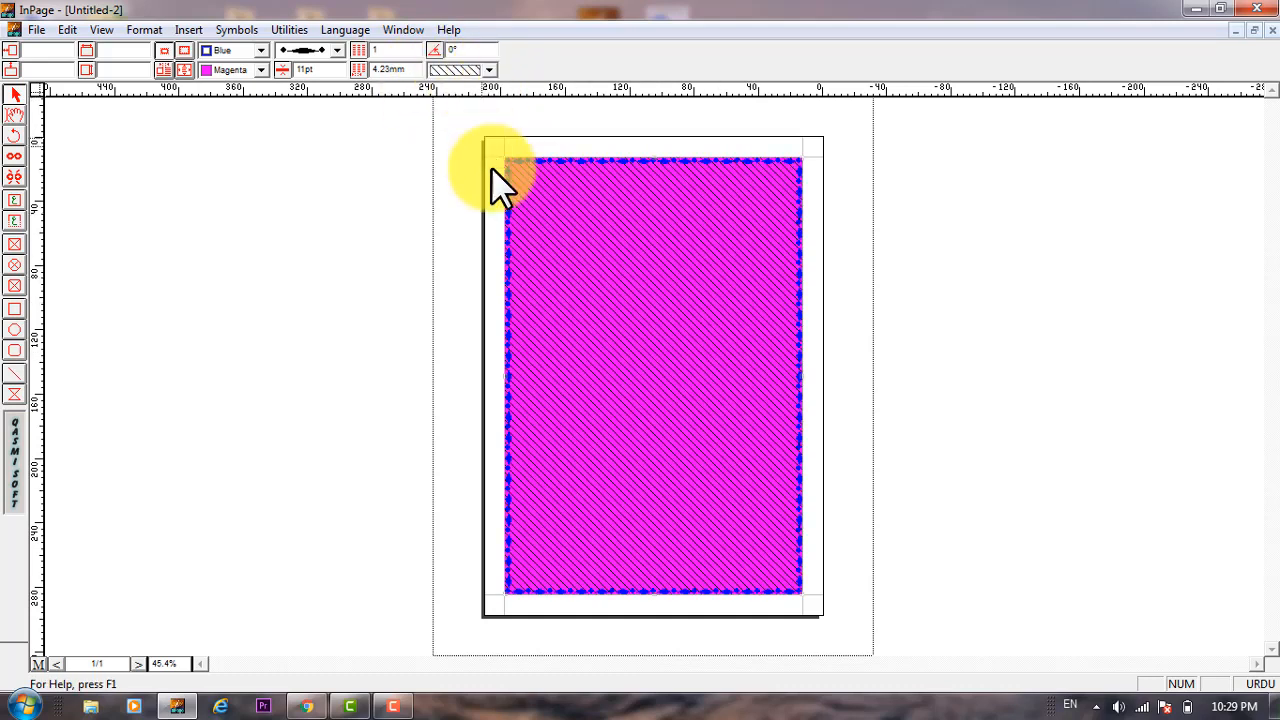
left_click(646, 257)
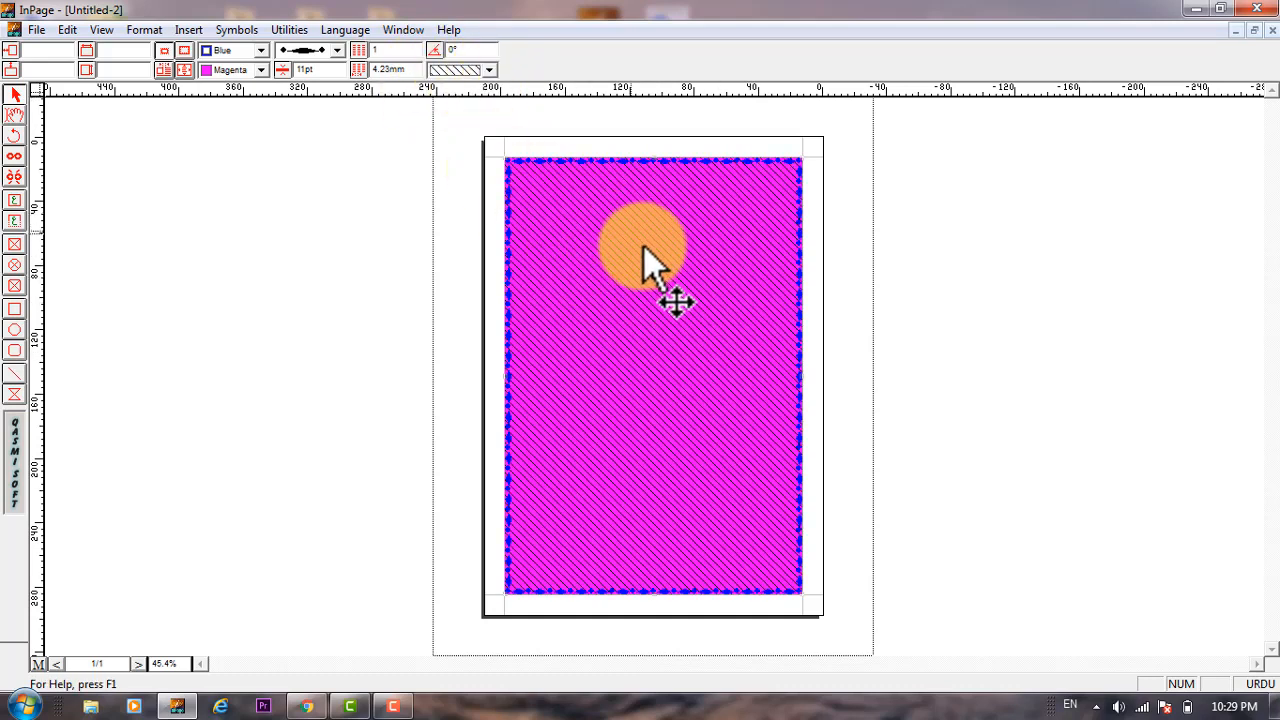
Step: Set the text box's fill pattern to the diagonal crosshatch, trying the square grid before it
left_click(489, 72)
left_click(470, 117)
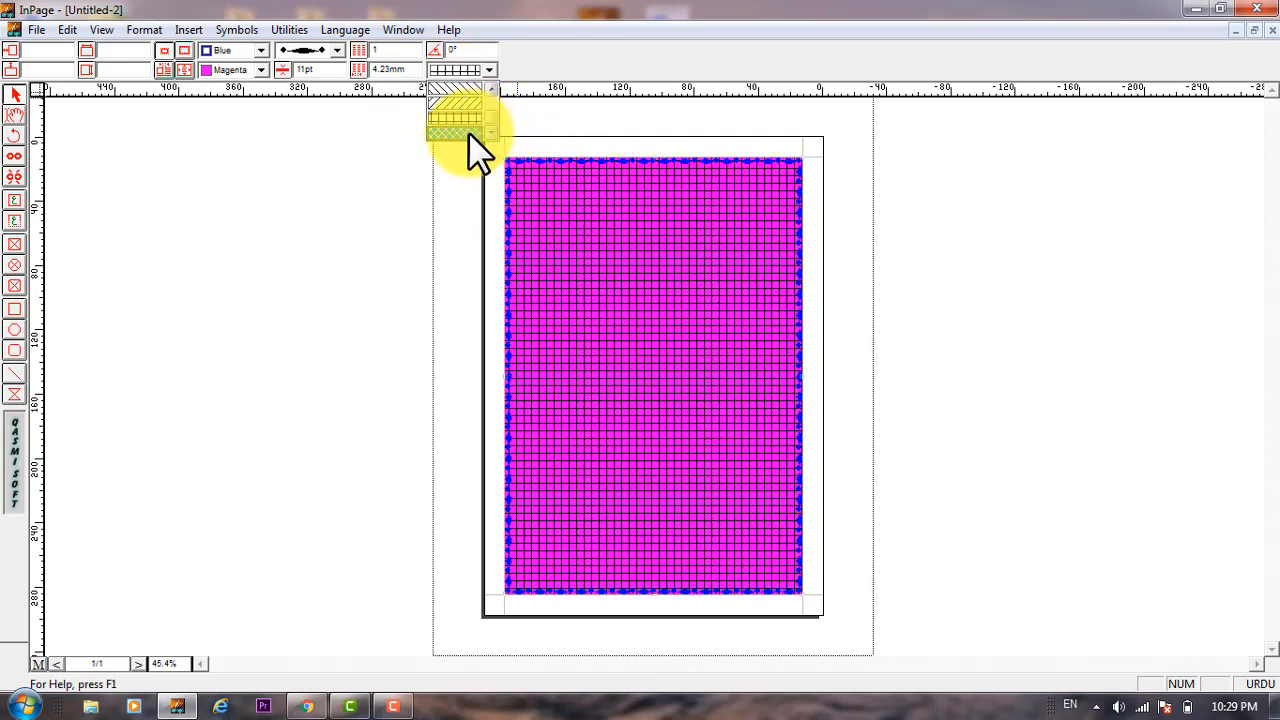
left_click(468, 132)
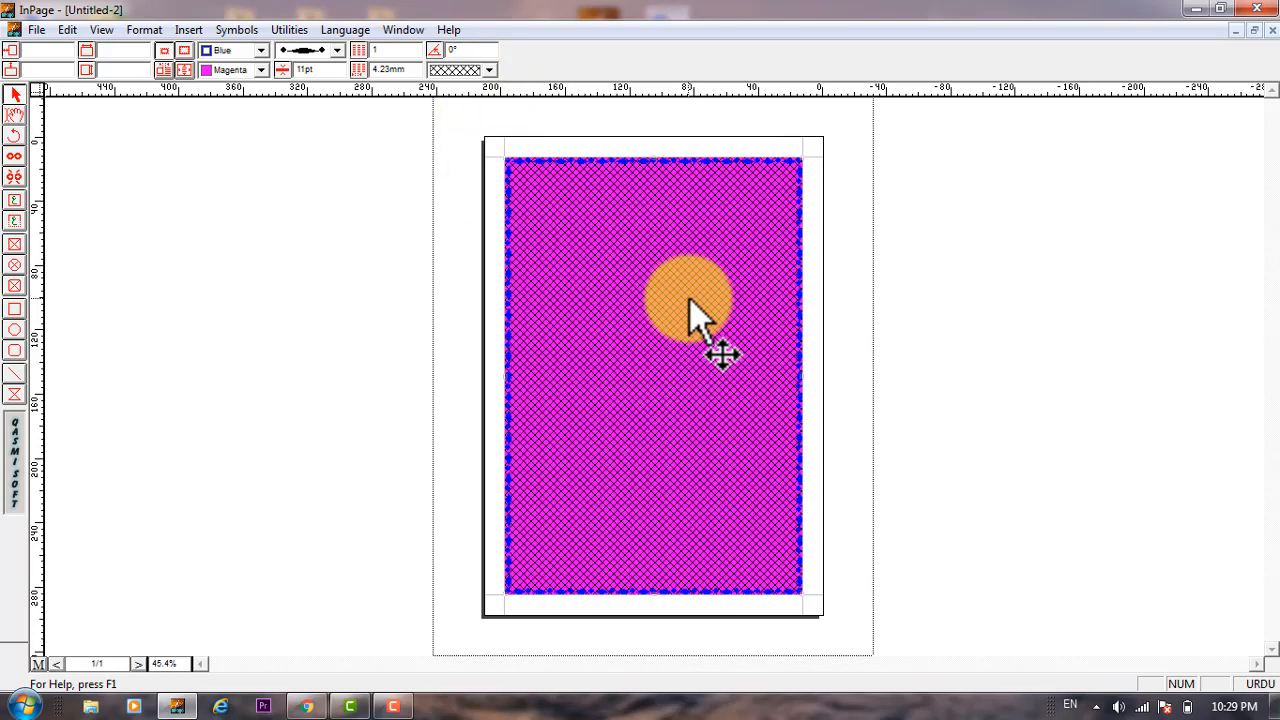